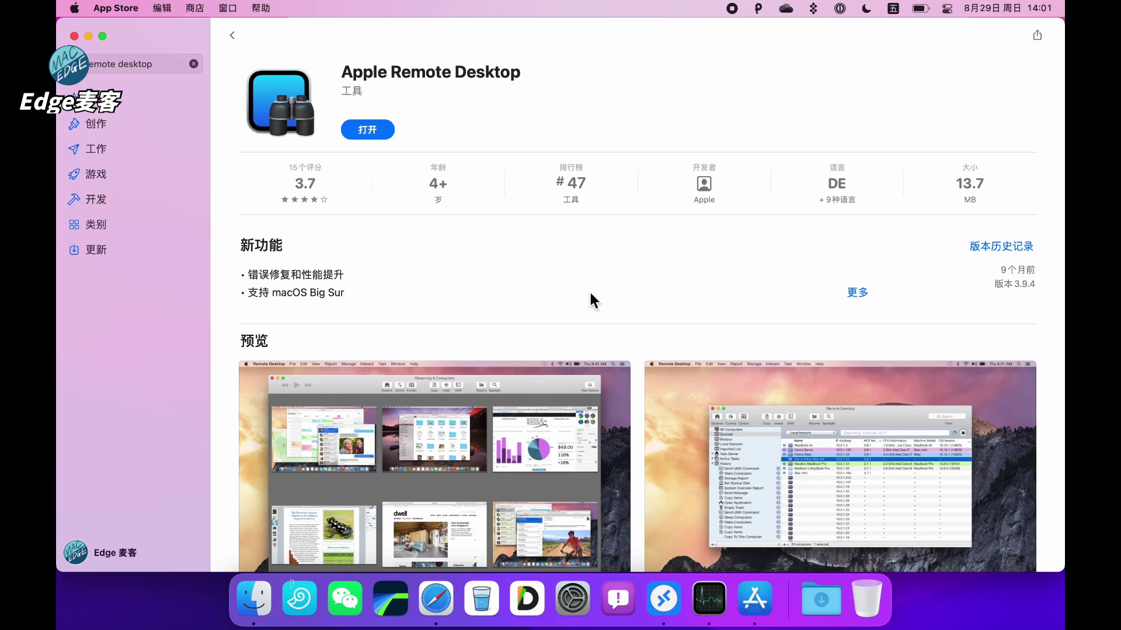
Look through the Apple Remote Desktop store page, including its previews, description, reviews, privacy and information sections
scroll(590, 295, "down", 2)
scroll(590, 295, "down", 10)
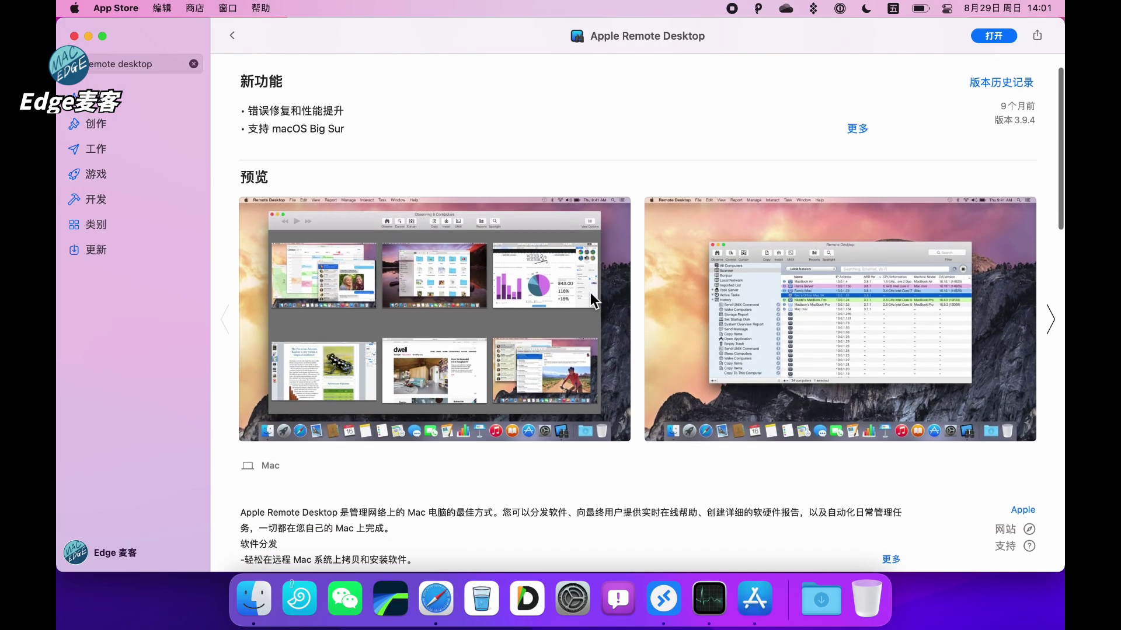
scroll(593, 300, "down", 4)
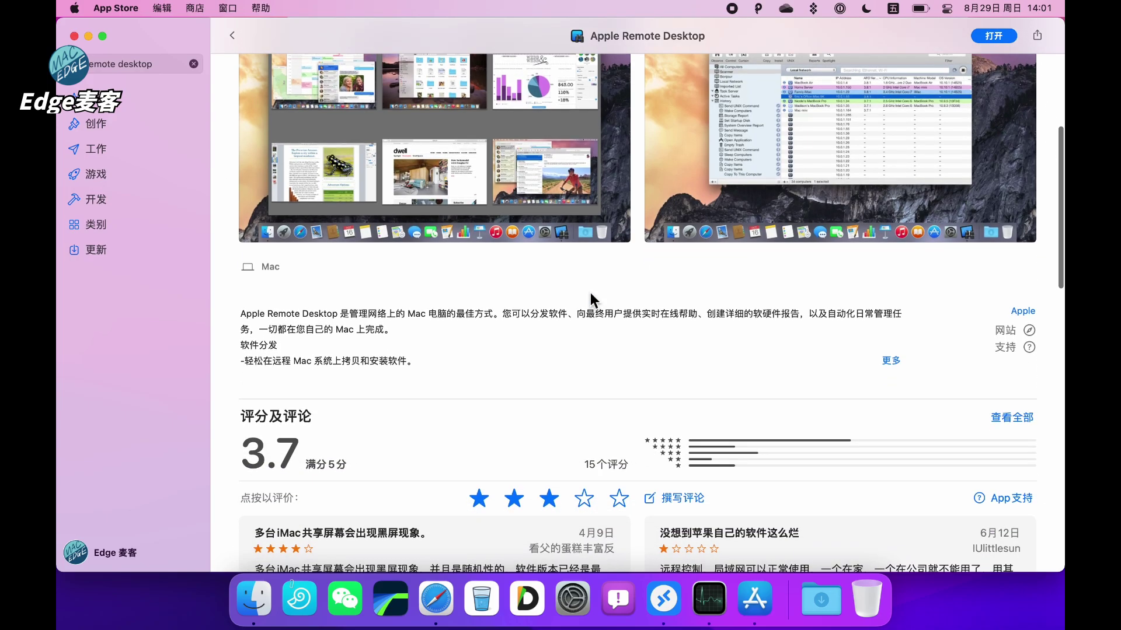
scroll(590, 292, "down", 3)
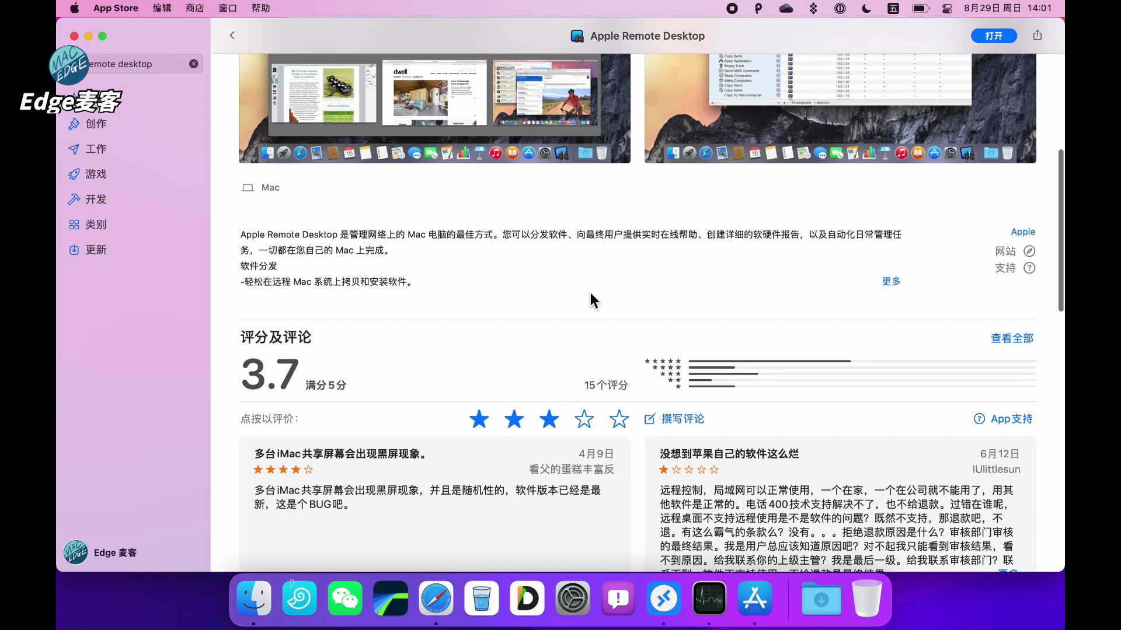
scroll(590, 292, "down", 10)
scroll(590, 294, "down", 12)
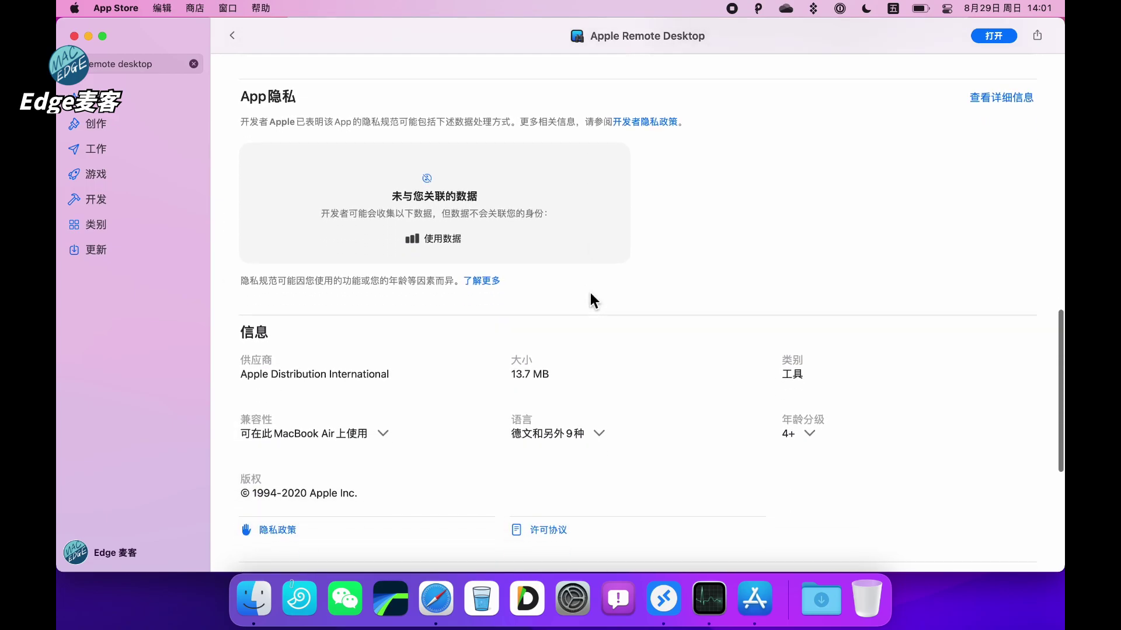
scroll(407, 404, "down", 7)
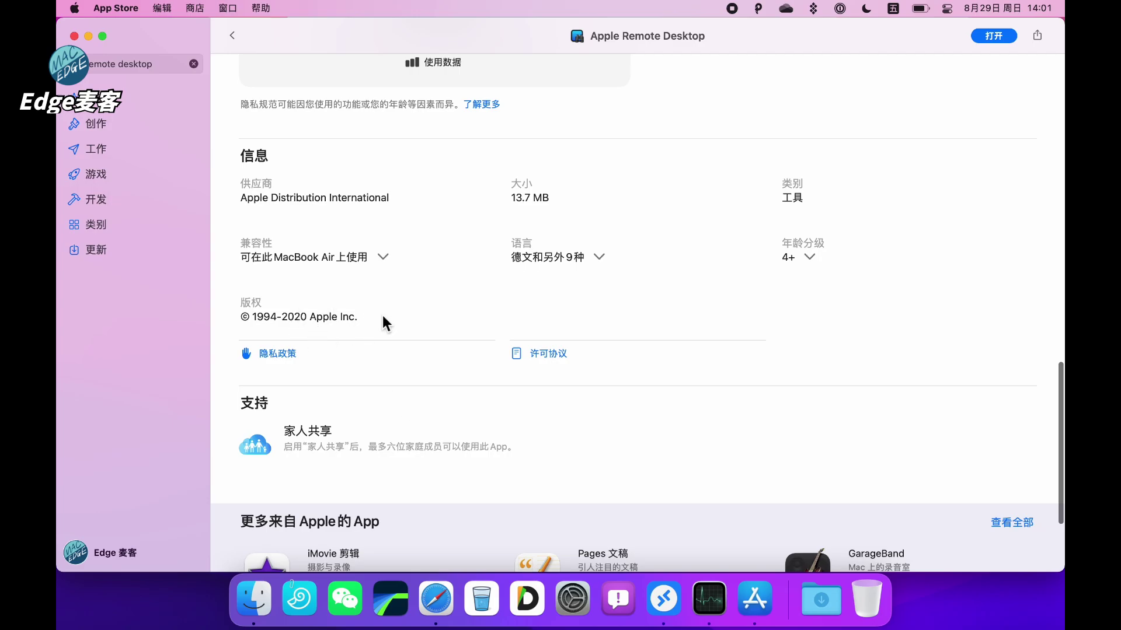
scroll(385, 323, "down", 4)
scroll(385, 323, "up", 20)
scroll(383, 315, "up", 3)
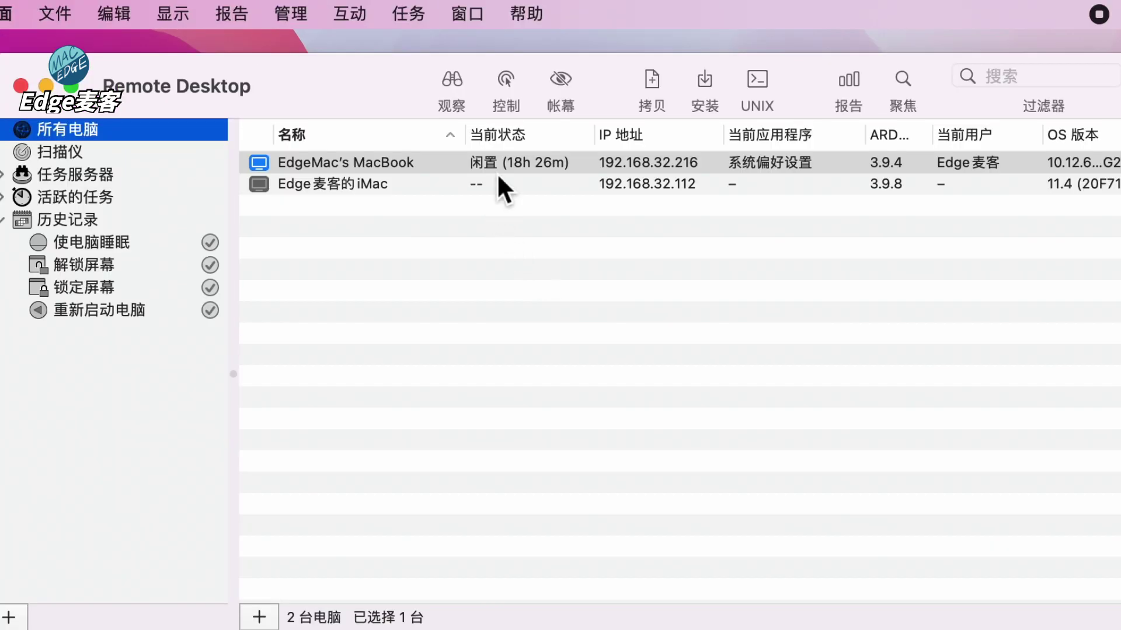
Start a control session with EdgeMac's MacBook from the computer list and unlock it with the account password
left_click(516, 169)
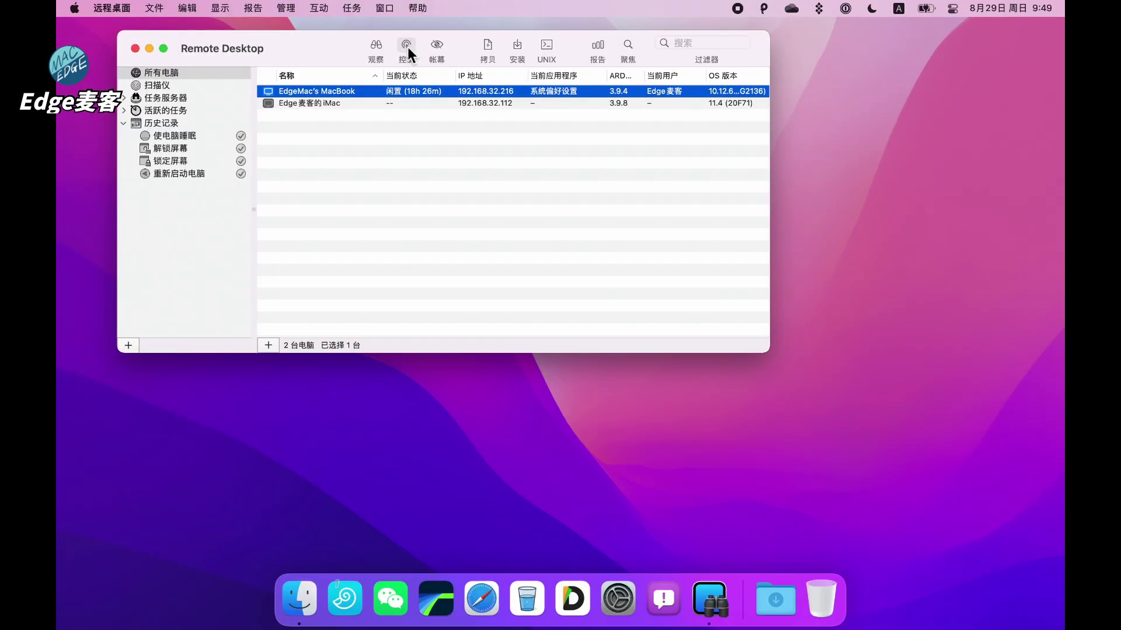
left_click(406, 46)
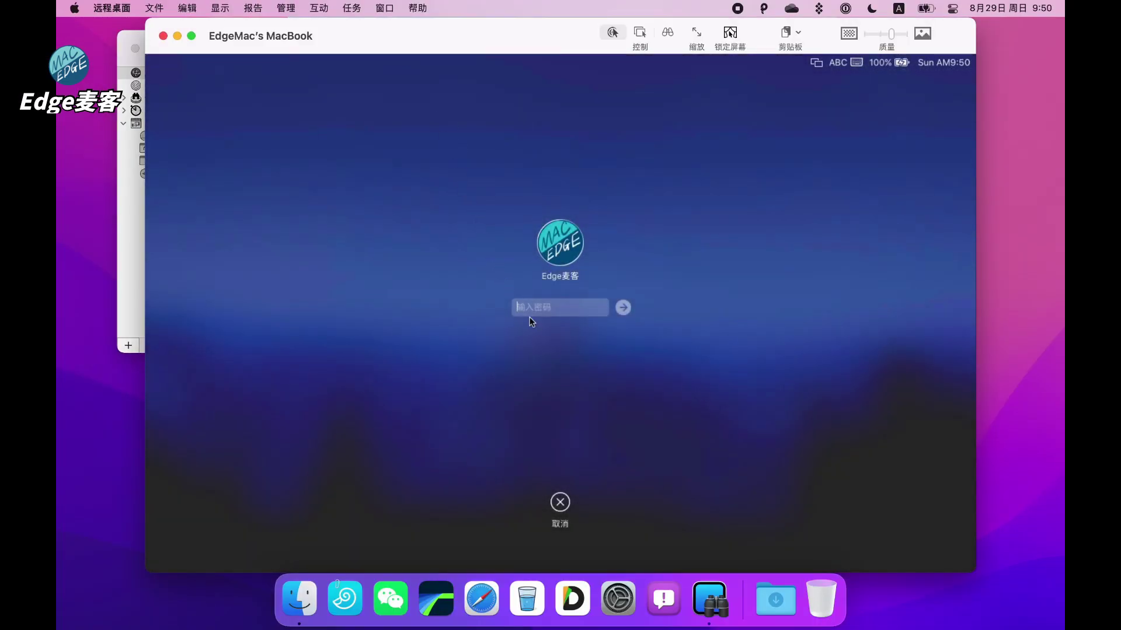
type("••••••••••••••••")
key("Return")
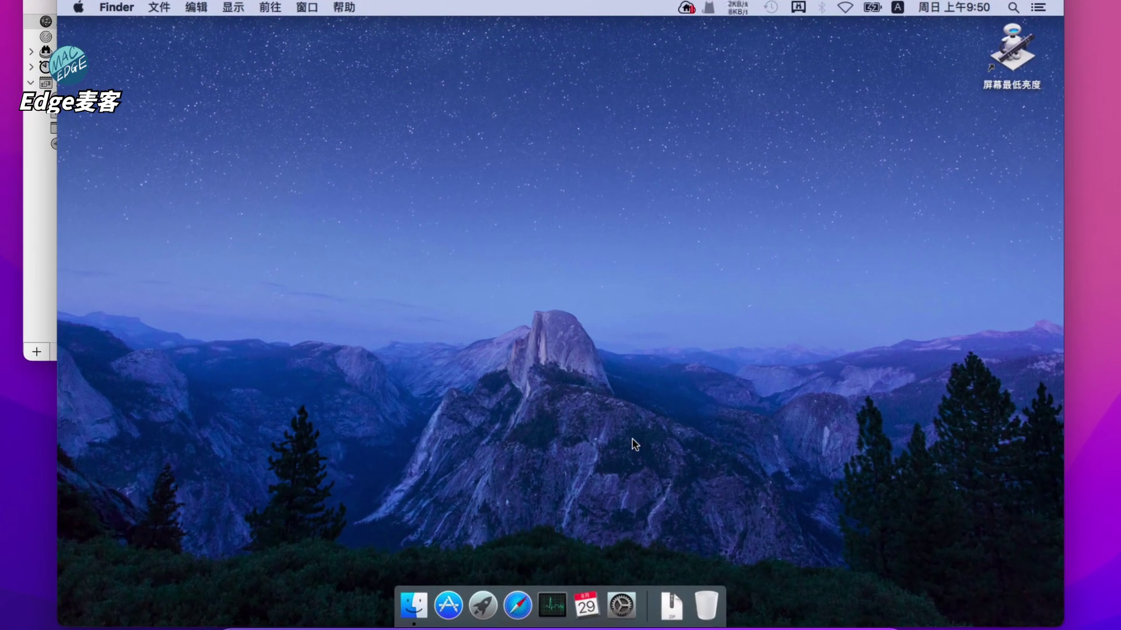
Find Terminal with Spotlight on the remote MacBook and launch it
left_click(1014, 8)
type("ter")
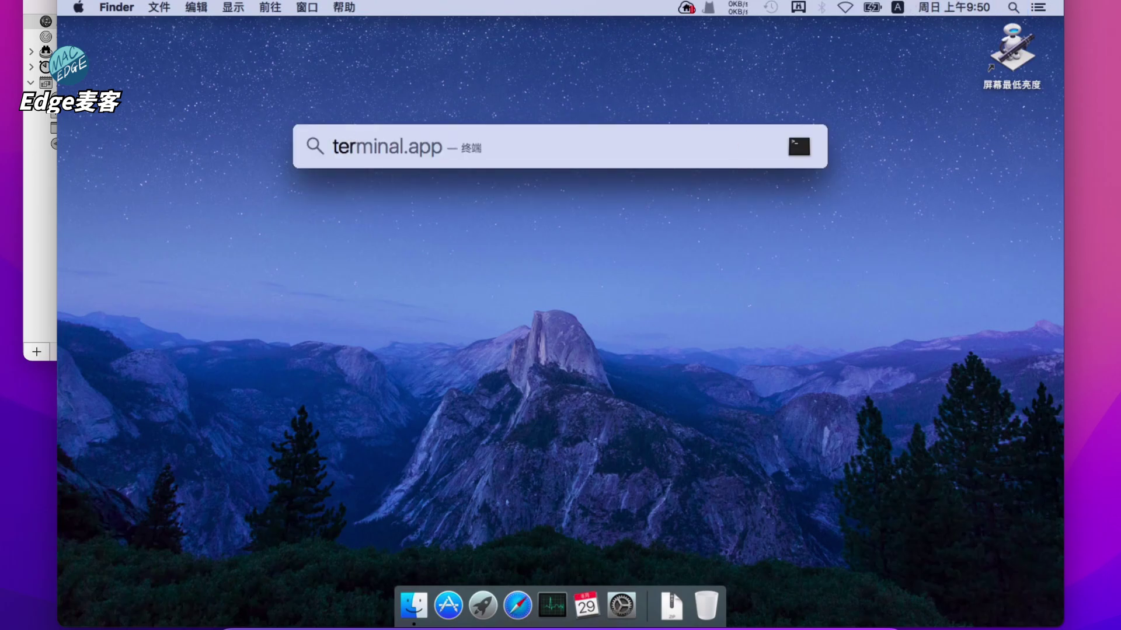
key("Return")
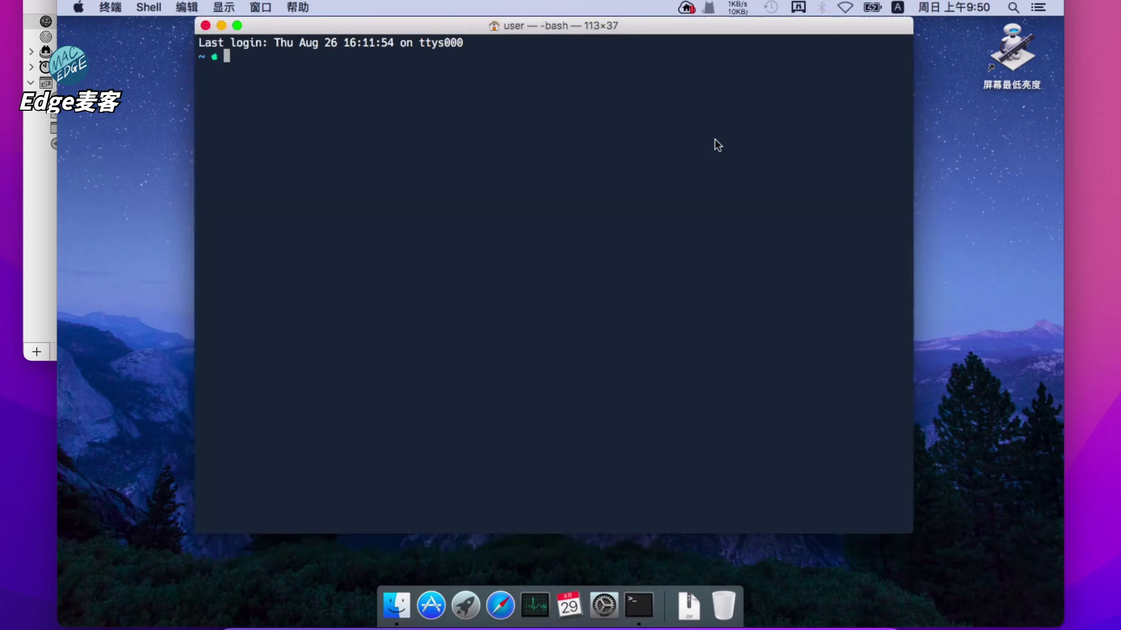
Check the remote MacBook's load and uptime with htop, then quit it and close the Terminal window
type("htop")
key("Return")
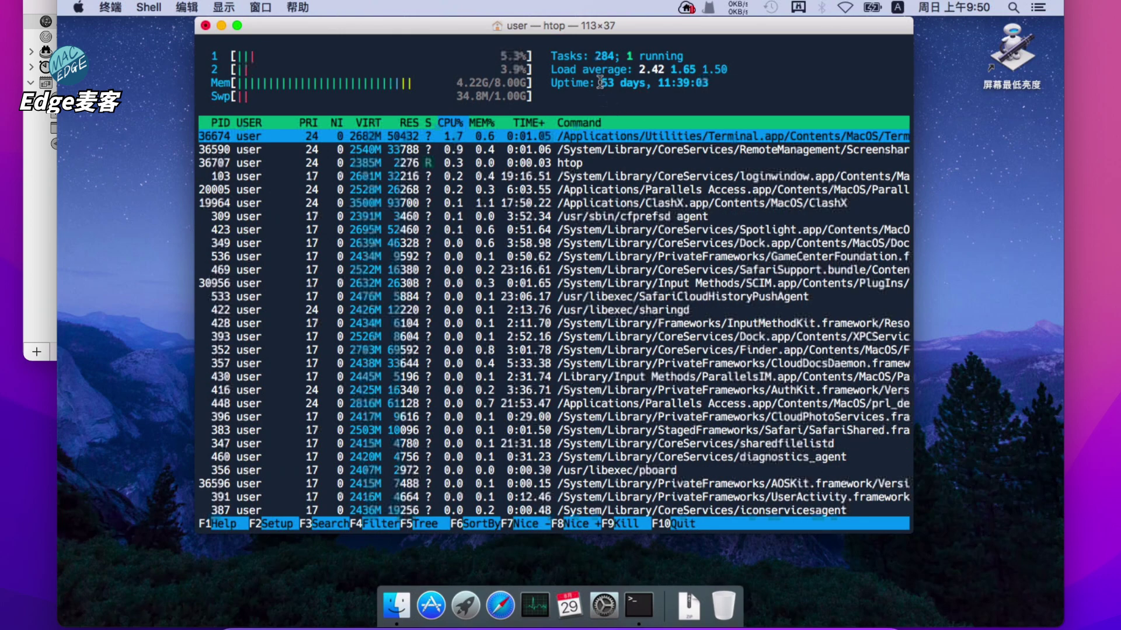
key("q")
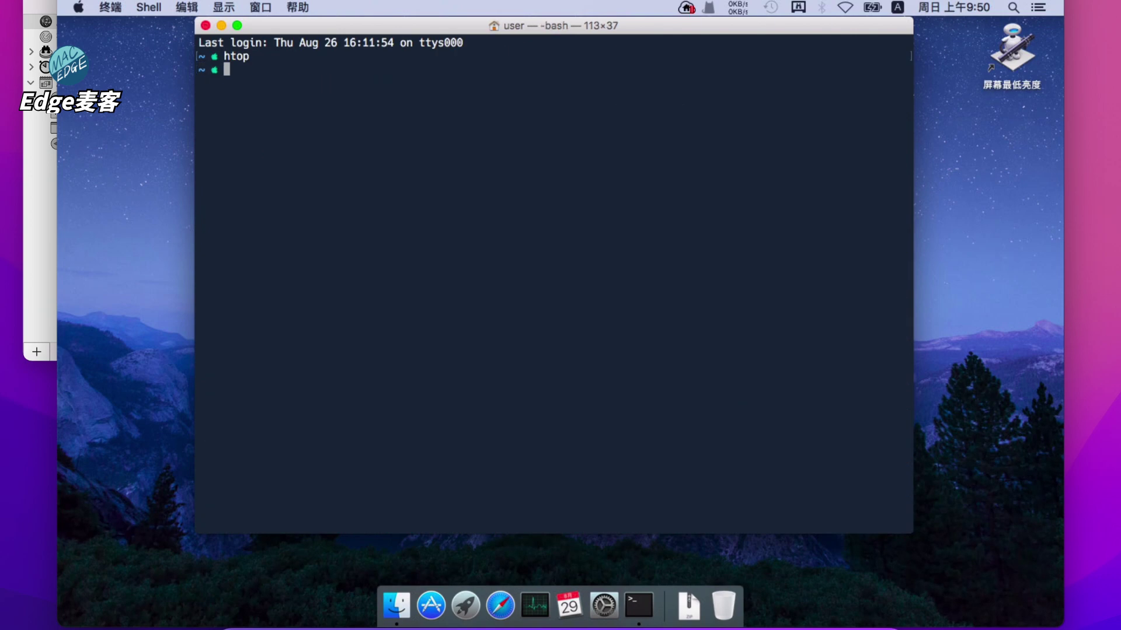
left_click(205, 26)
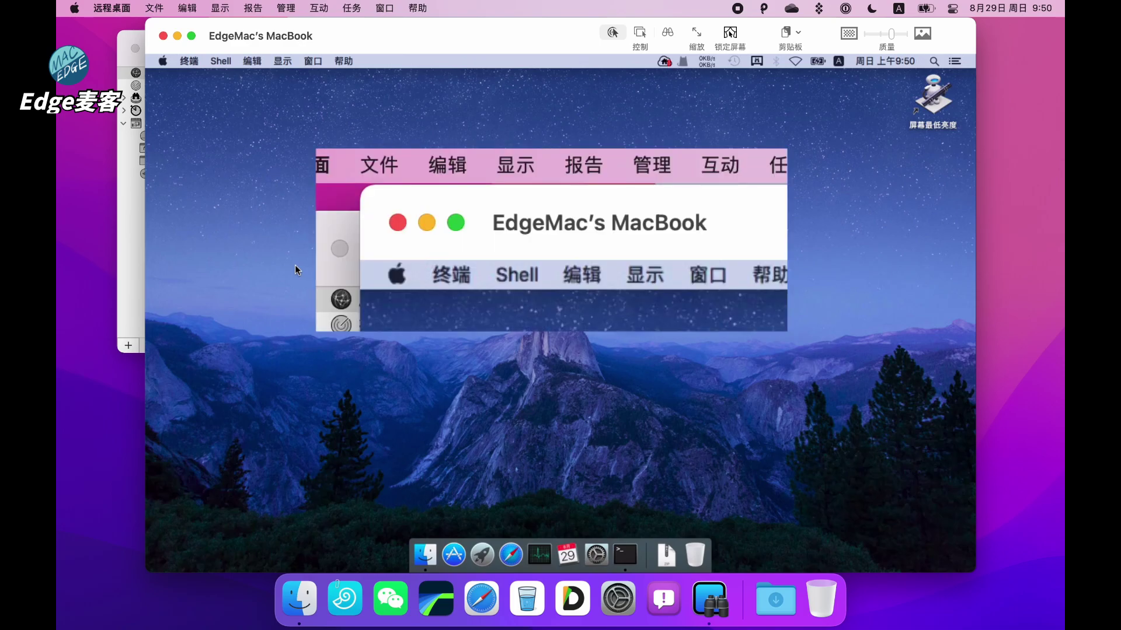
Show the EdgeMac's MacBook session full screen, then bring it back to a regular window on 桌面 2
left_click(192, 35)
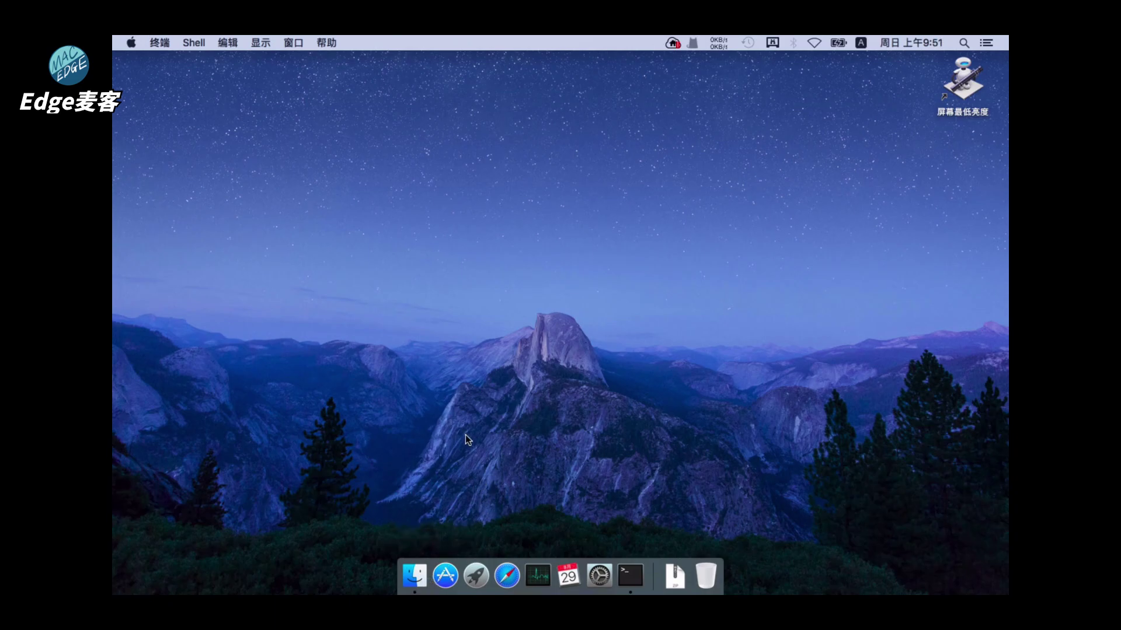
left_click(484, 408)
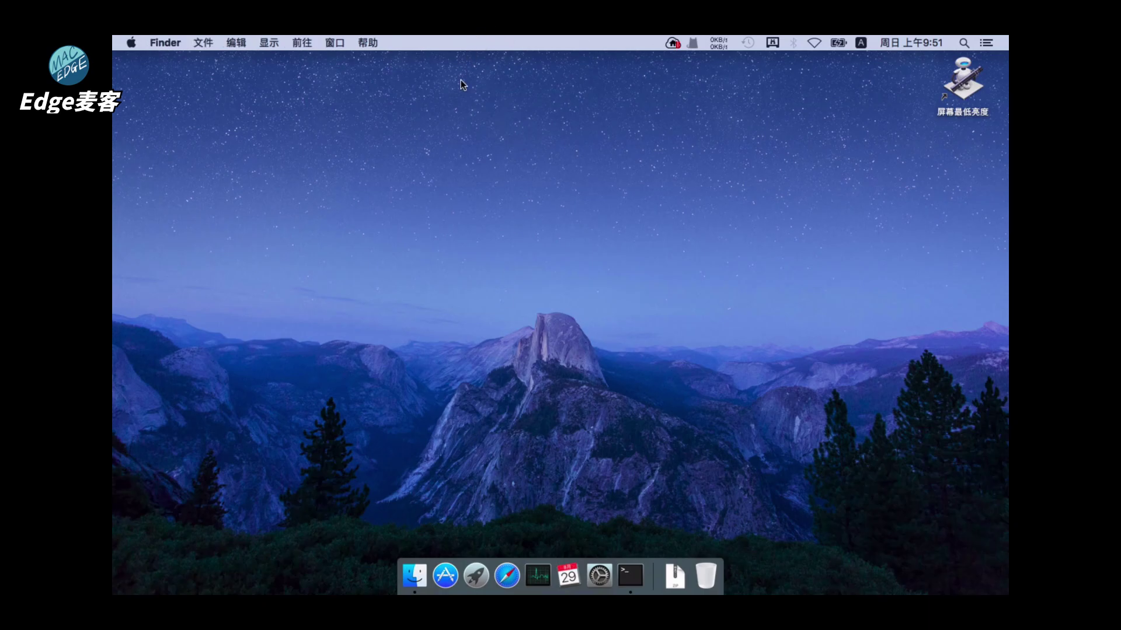
key("ctrl+Up")
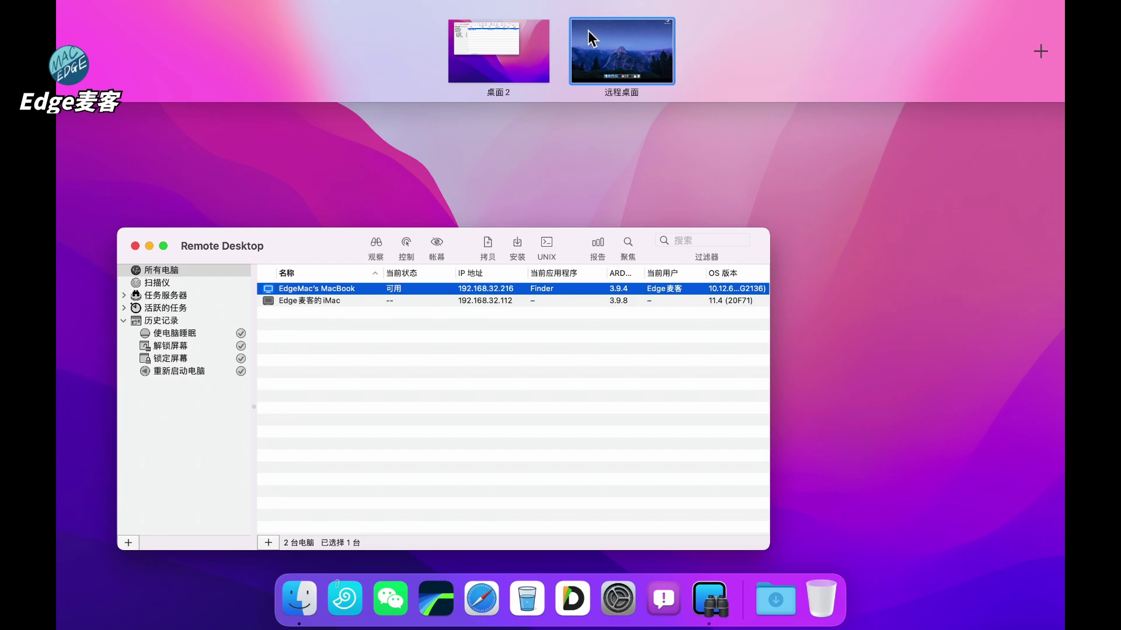
left_click(572, 22)
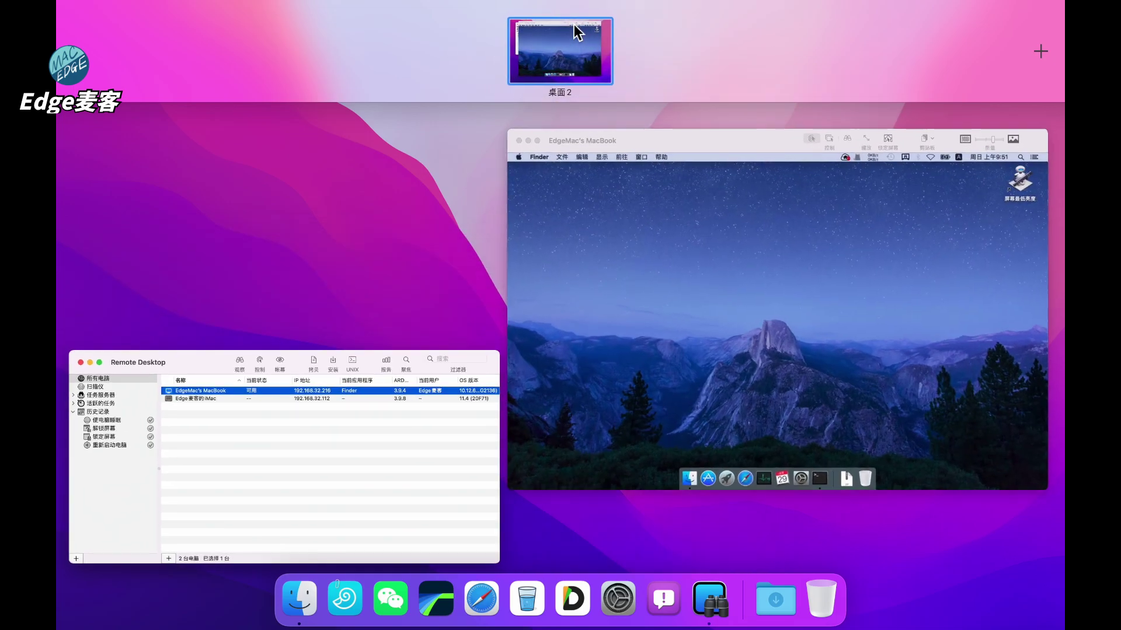
left_click(583, 186)
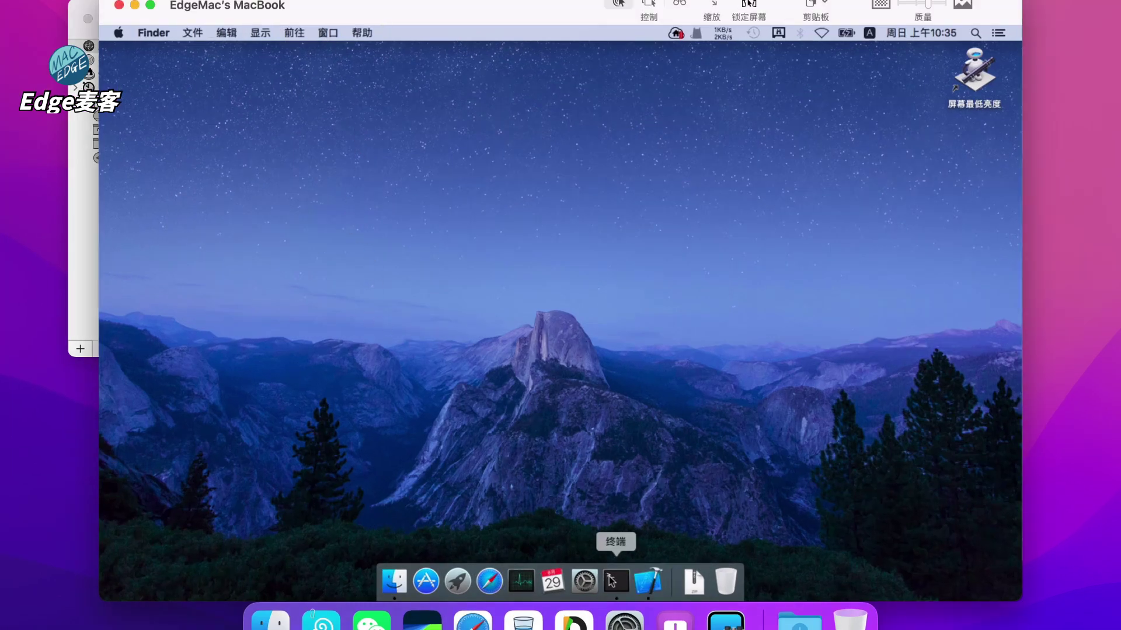
Open a Terminal window on the remote MacBook and change the directory to code/swift/CVCalendar/
left_click(611, 581)
type("cd code/swift/VC")
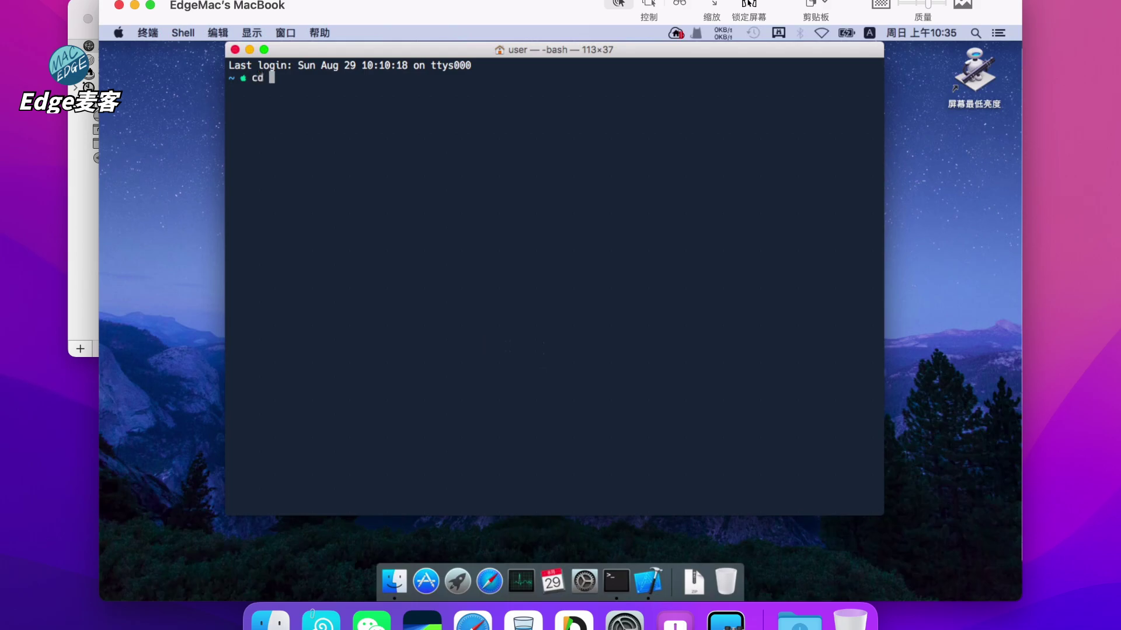
key("BackSpace")
key("BackSpace")
type("C")
key("Tab")
key("Return")
Open the CVCalendar Xcode project from the current directory with the open command
type("oe")
key("BackSpace")
type("pen CV")
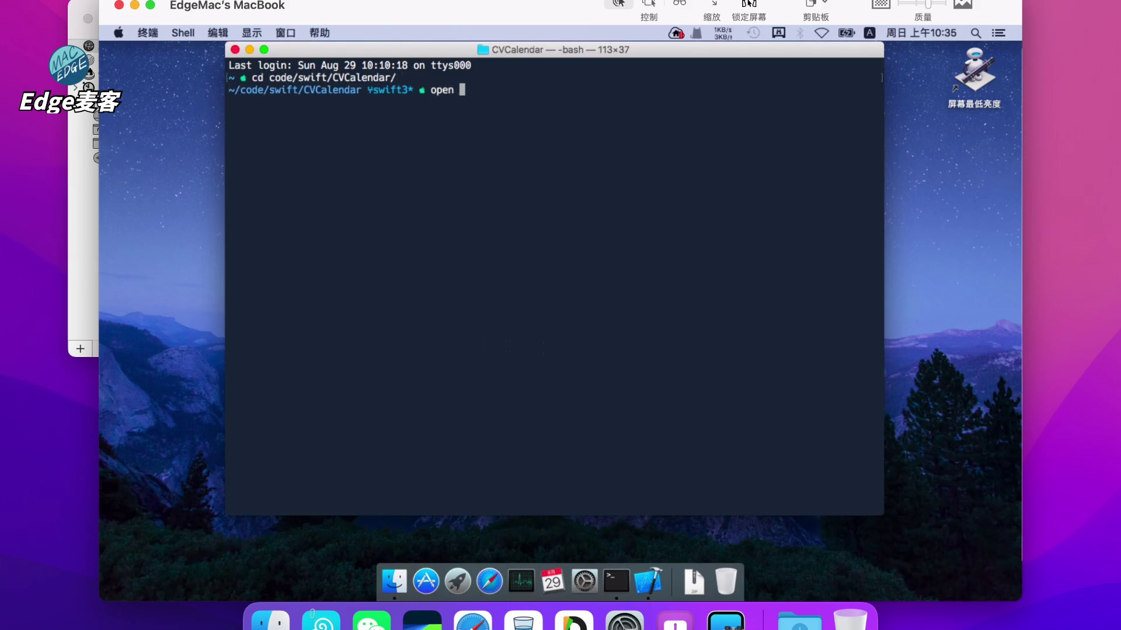
key("Tab")
type(".xco")
key("Tab")
key("Return")
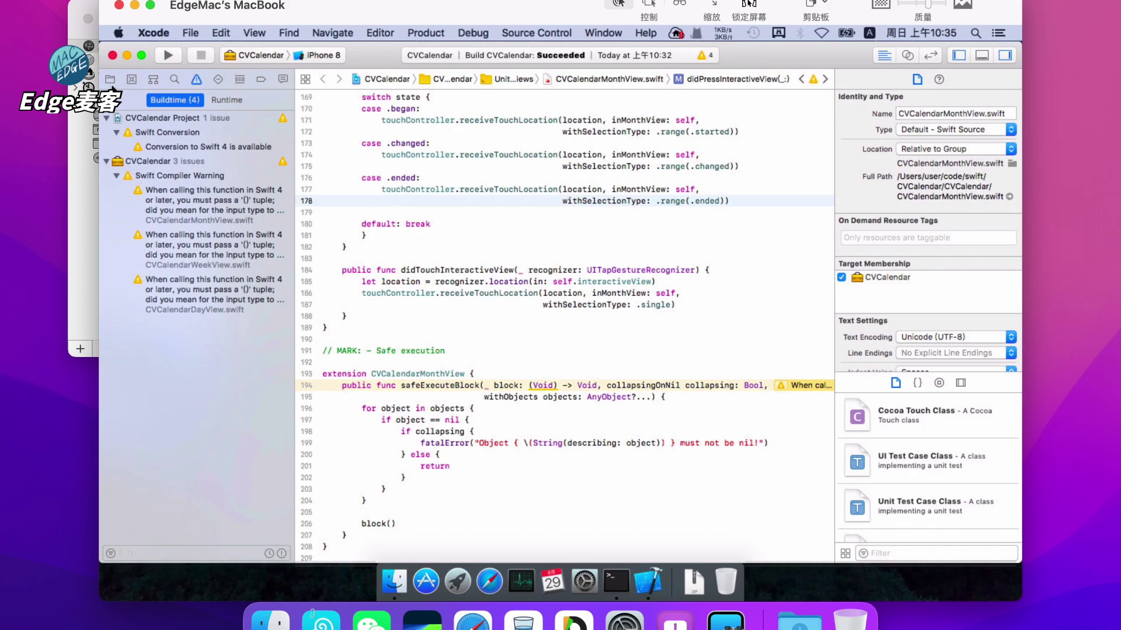
Open CVCalendarView.swift from the Main Views group at its typealias declarations, and build the CVCalendar project
left_click(110, 79)
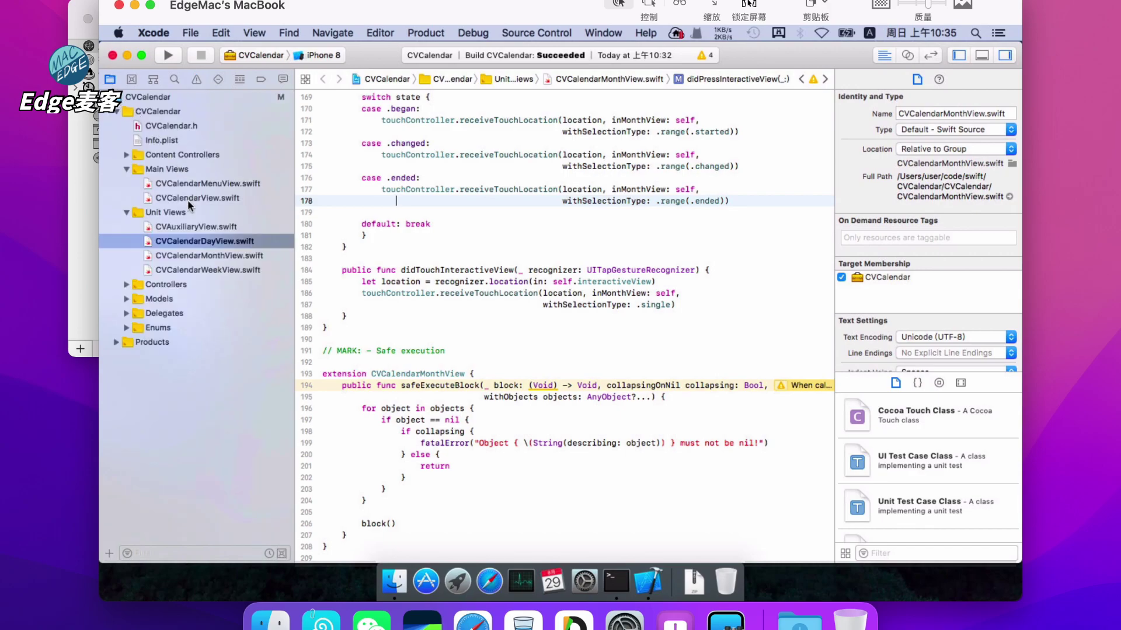
left_click(187, 199)
scroll(513, 295, "up", 3)
scroll(513, 295, "up", 20)
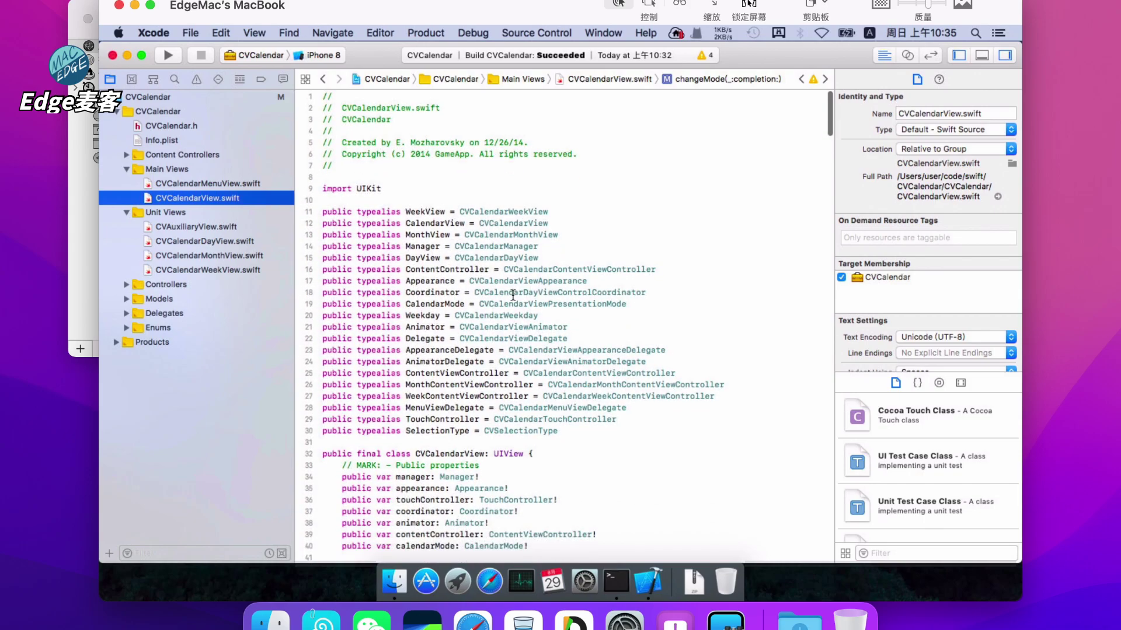
left_click(630, 270)
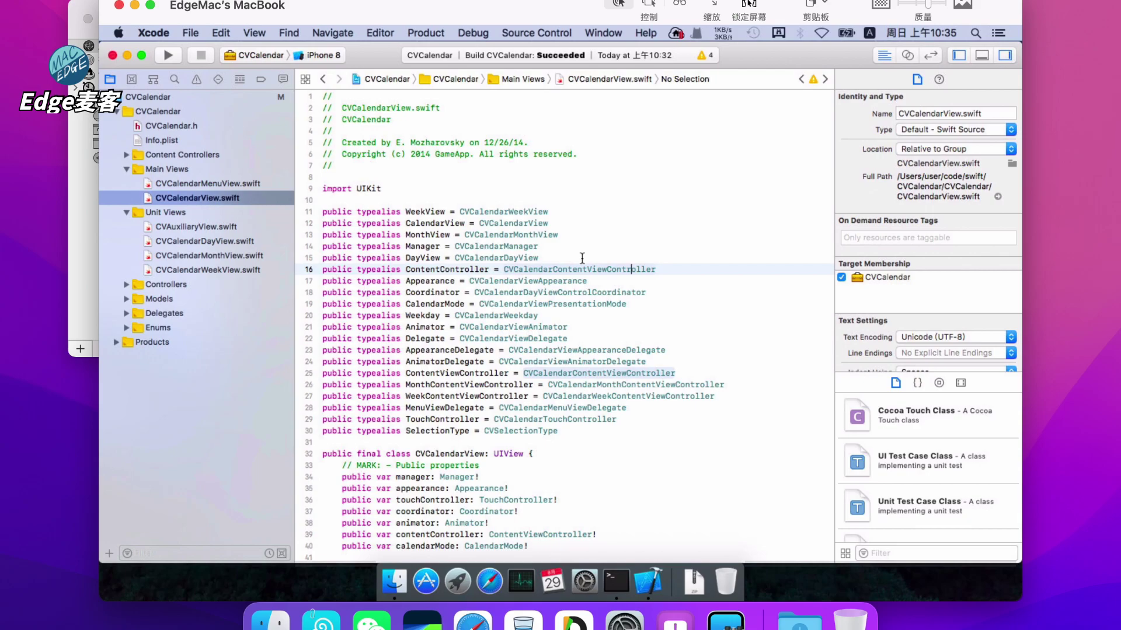
left_click(426, 35)
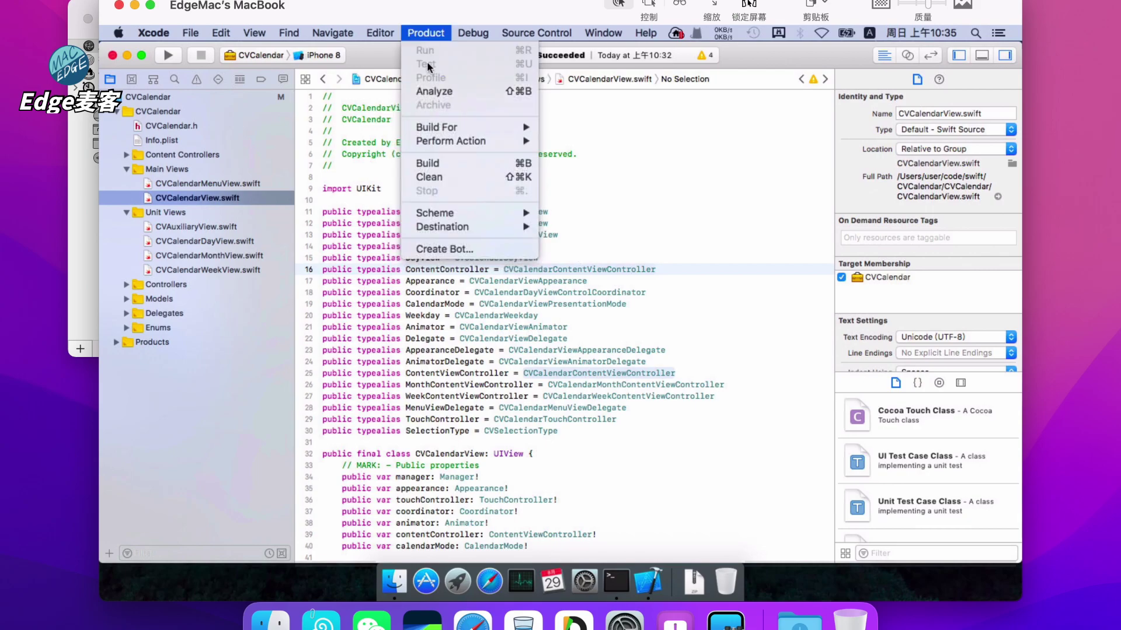
left_click(440, 168)
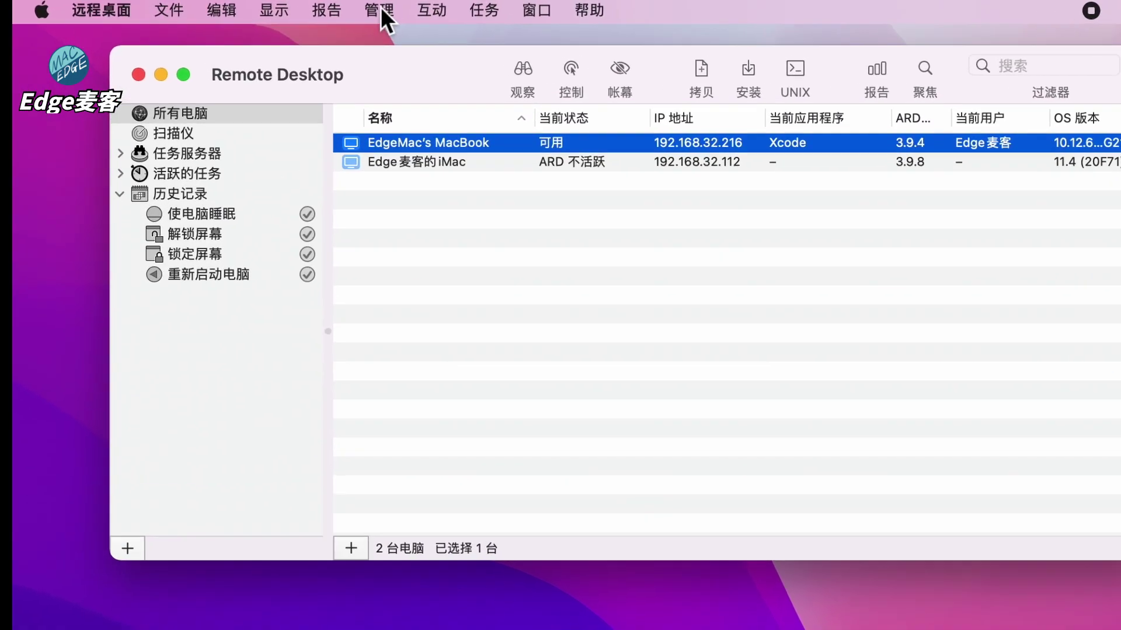
left_click(378, 8)
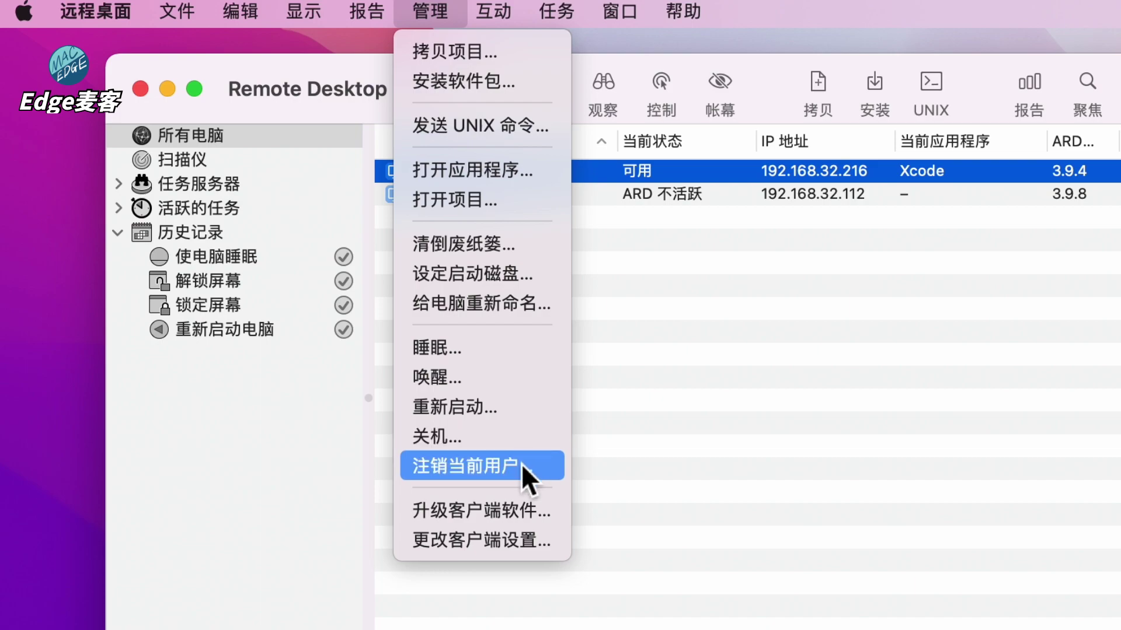
left_click(774, 414)
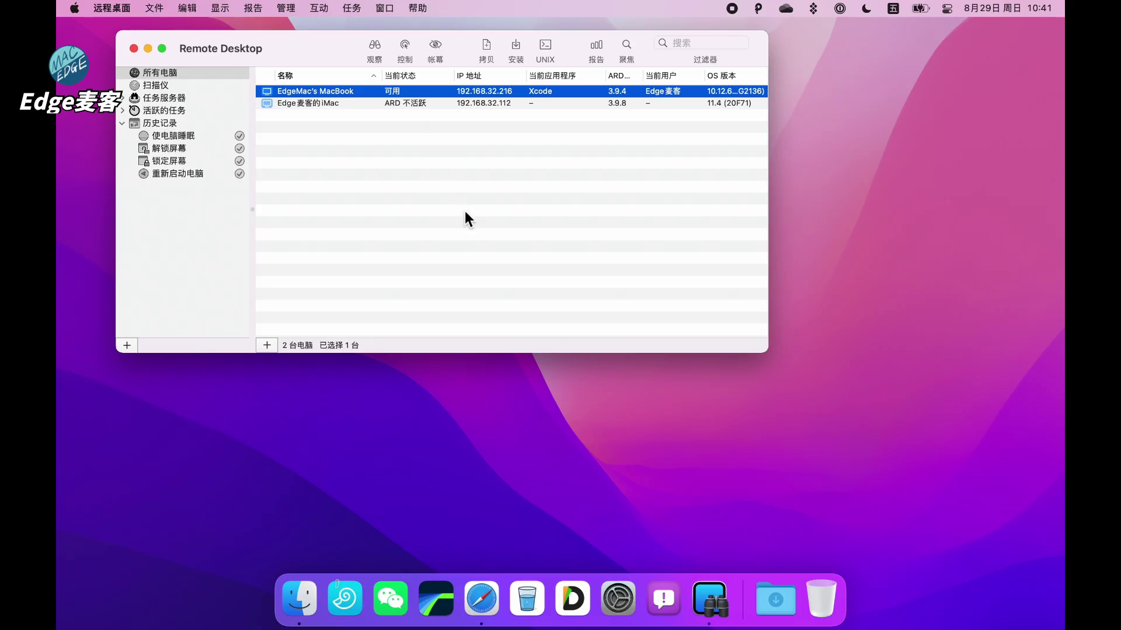
Start a control session with EdgeMac's MacBook and open the Sharing (共享) settings in its System Preferences
key("super+shift+c")
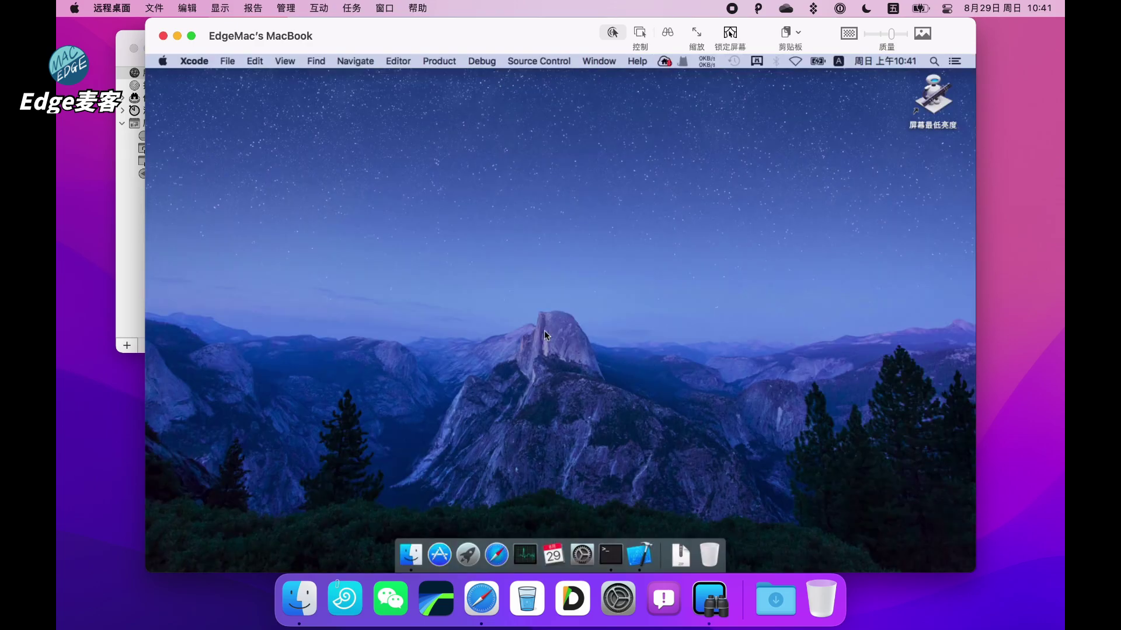
left_click(583, 553)
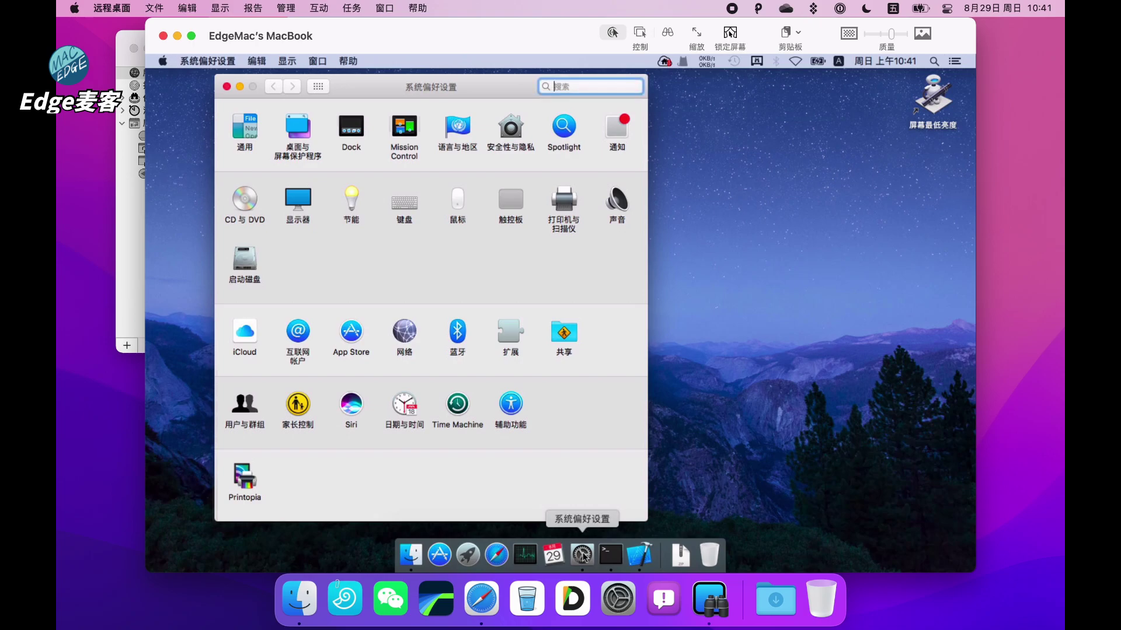
left_click(565, 334)
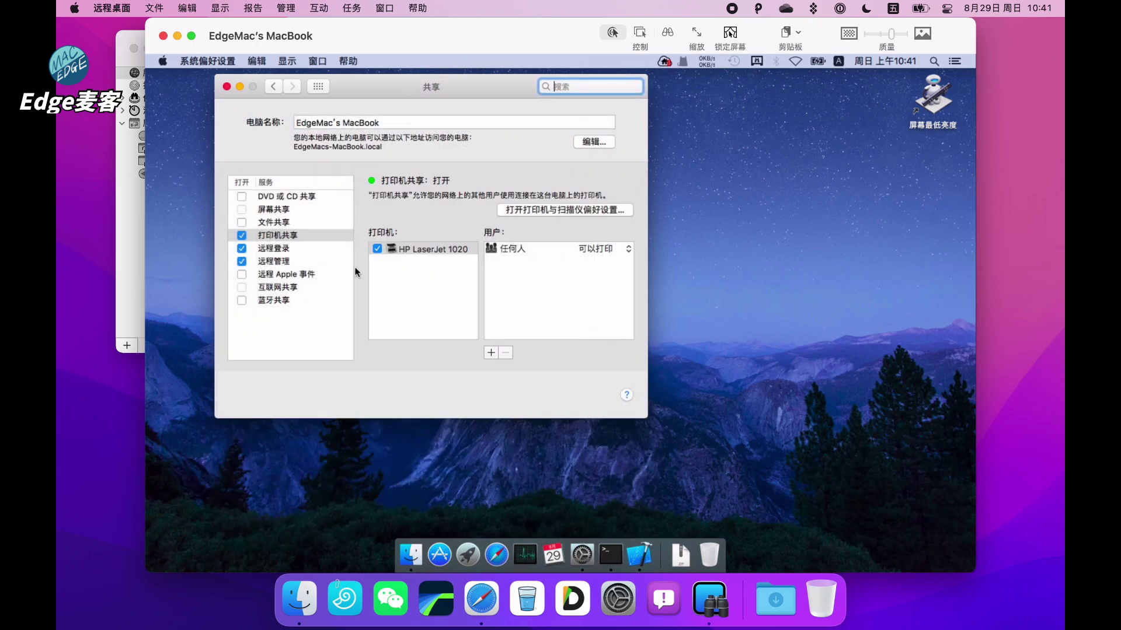
Select the Remote Management (远程管理) service and open its access options for all local users
left_click(278, 250)
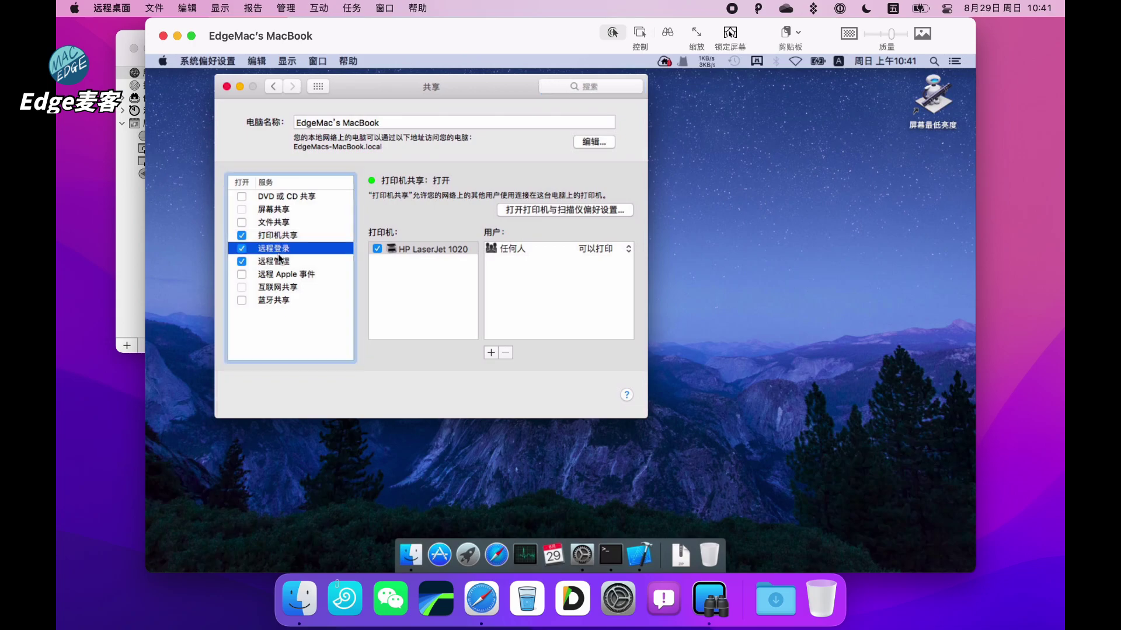
left_click(280, 262)
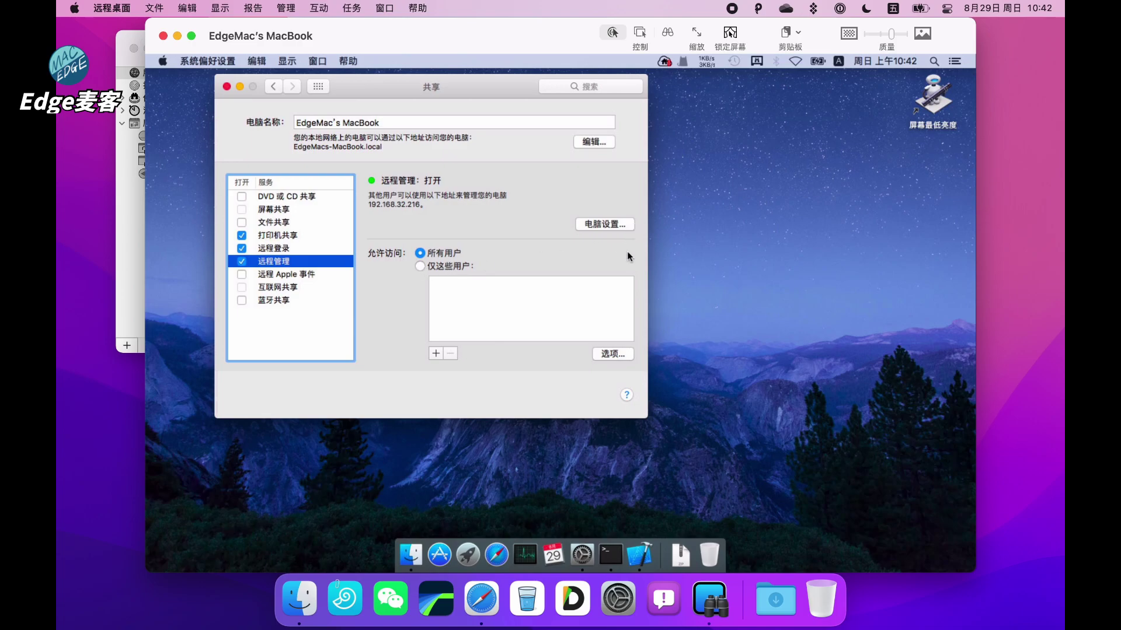
left_click(607, 353)
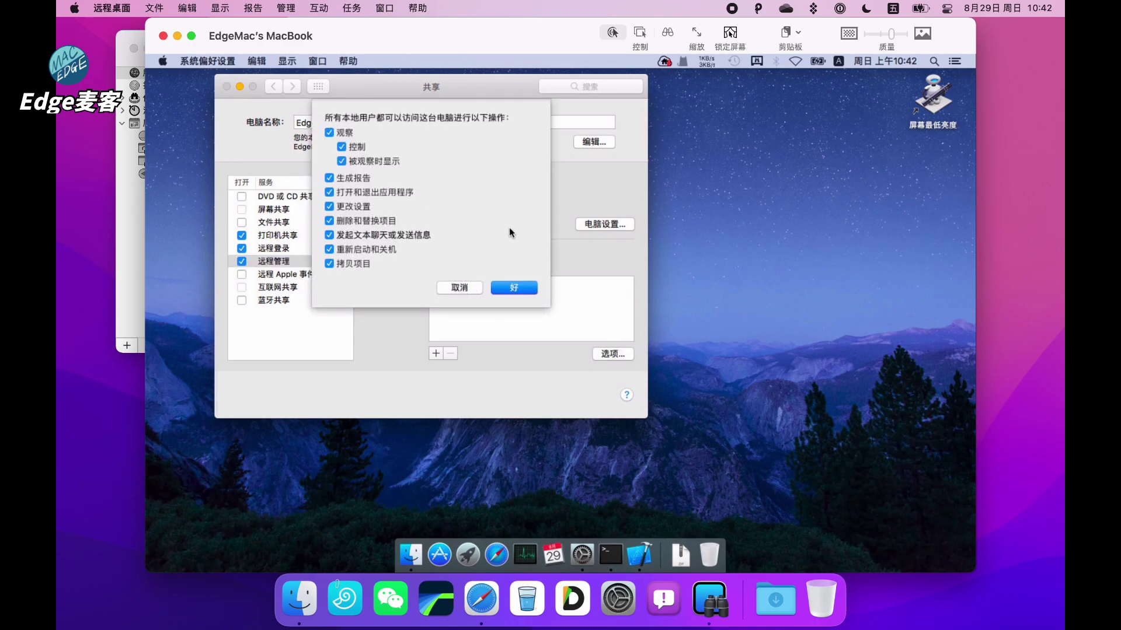
Dismiss the access options, review the Remote Management computer settings (电脑设置) without changes, and close System Preferences
left_click(455, 289)
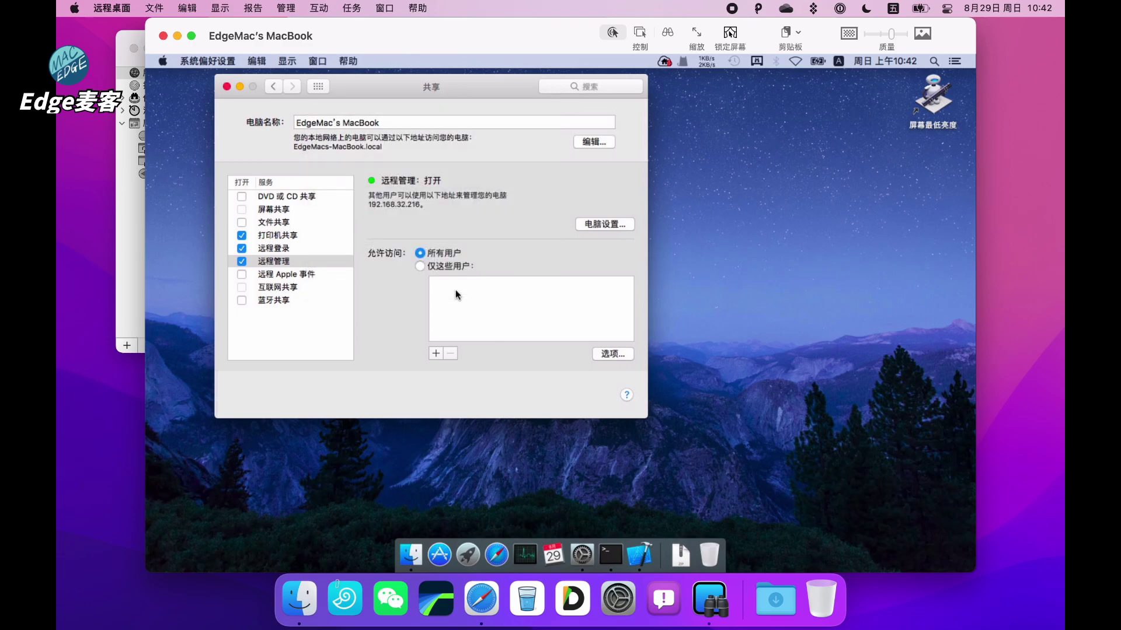
left_click(607, 225)
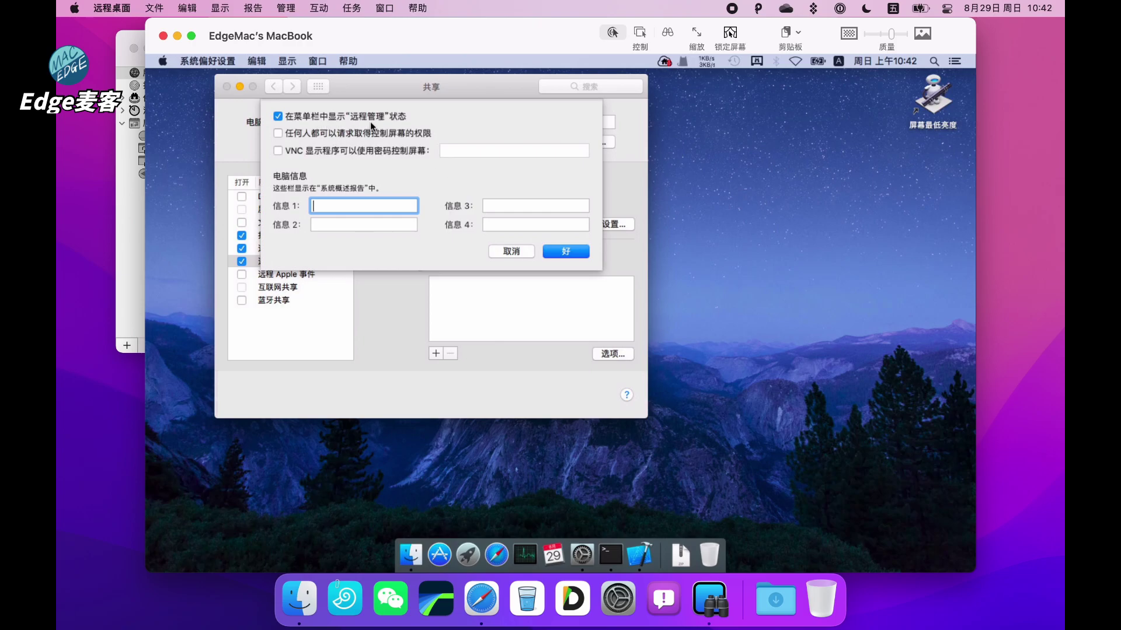
left_click(506, 251)
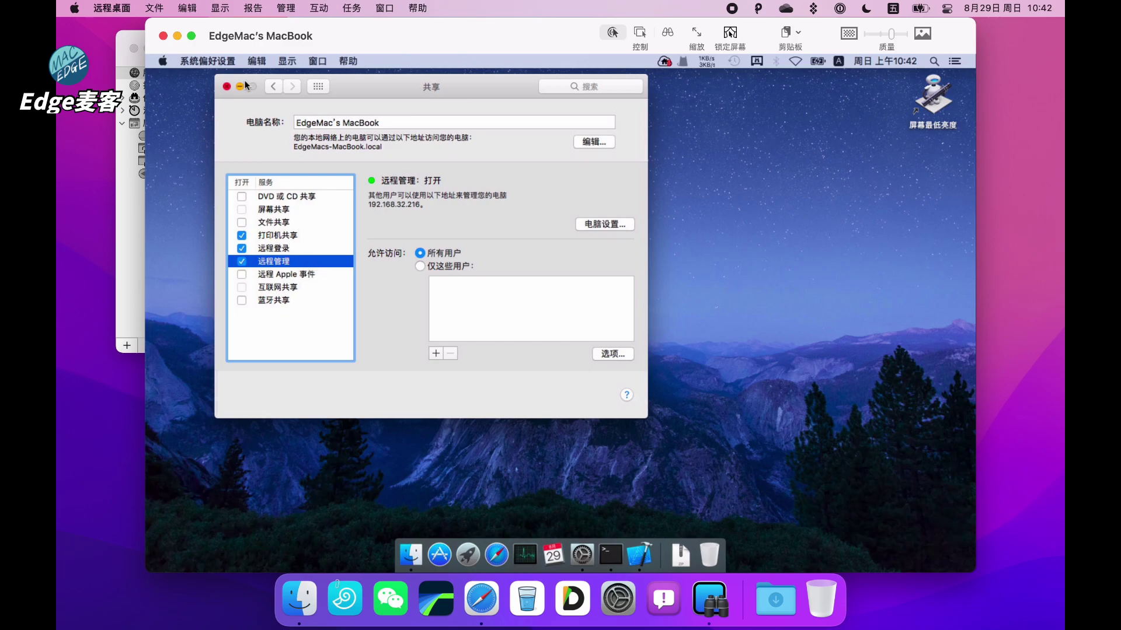
left_click(227, 87)
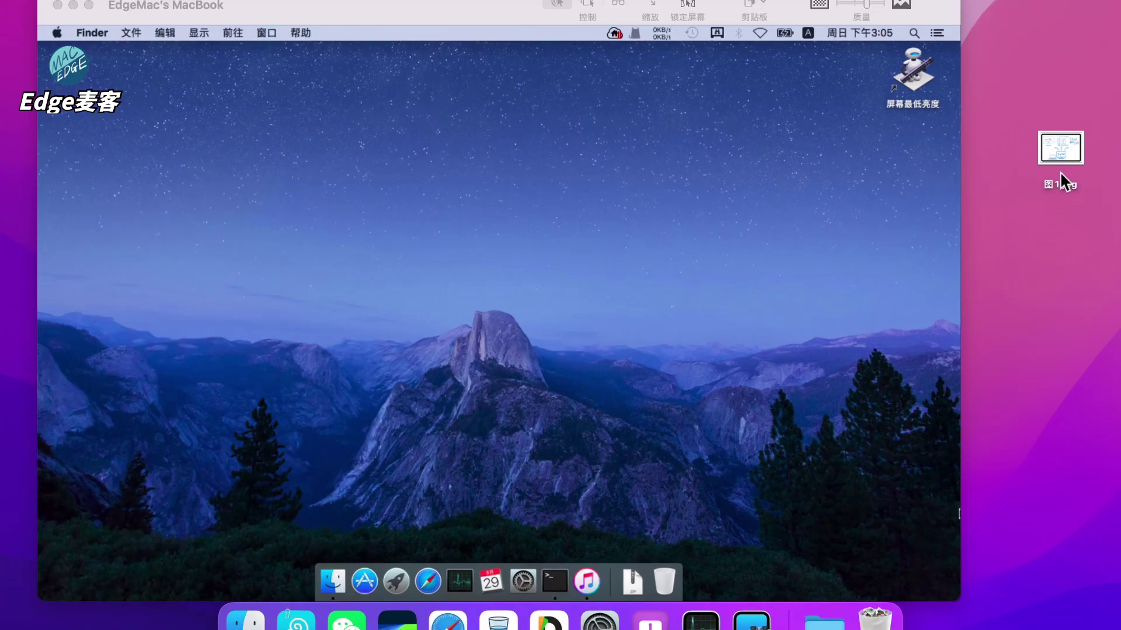
Copy 图1.jpg from the local desktop to the remote MacBook's desktop and preview it there with Quick Look
left_click_drag(1060, 170, 806, 232)
left_click(813, 233)
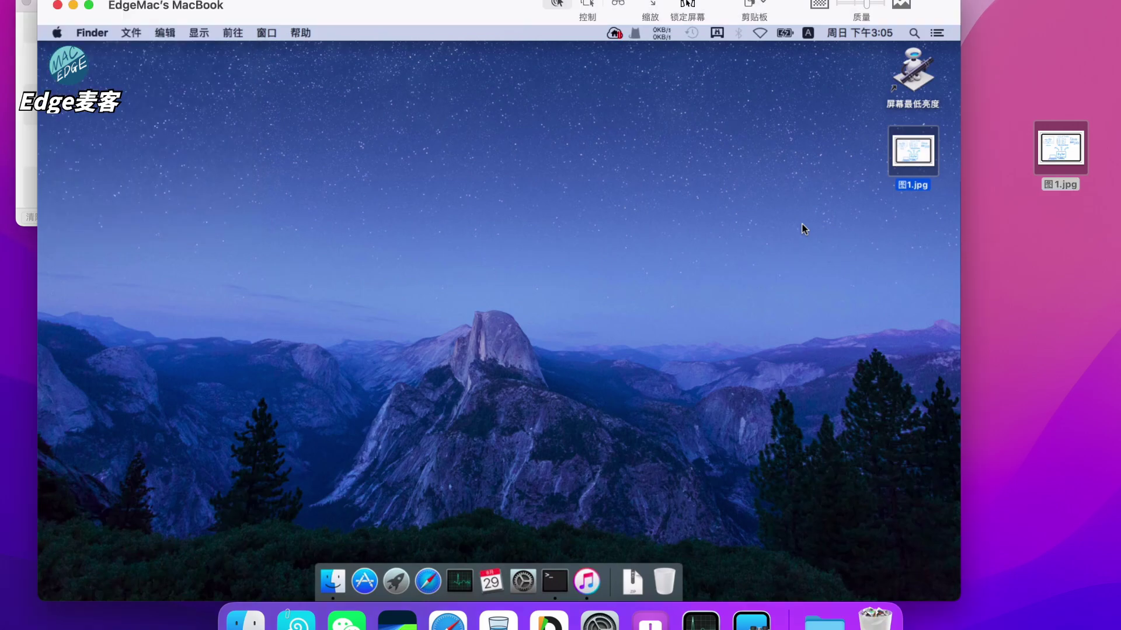
key("space")
key("space")
Duplicate 图1.jpg on the remote MacBook's desktop and copy the duplicate to the local desktop
left_click(868, 226)
left_click(917, 153)
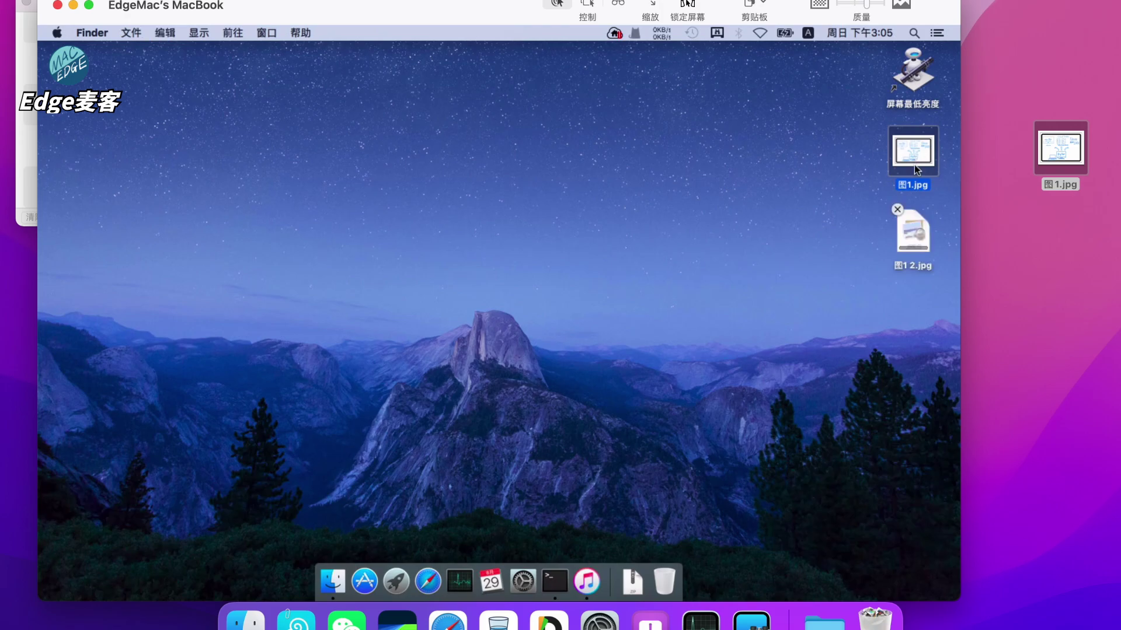
left_click(908, 234)
left_click_drag(889, 300, 1056, 261)
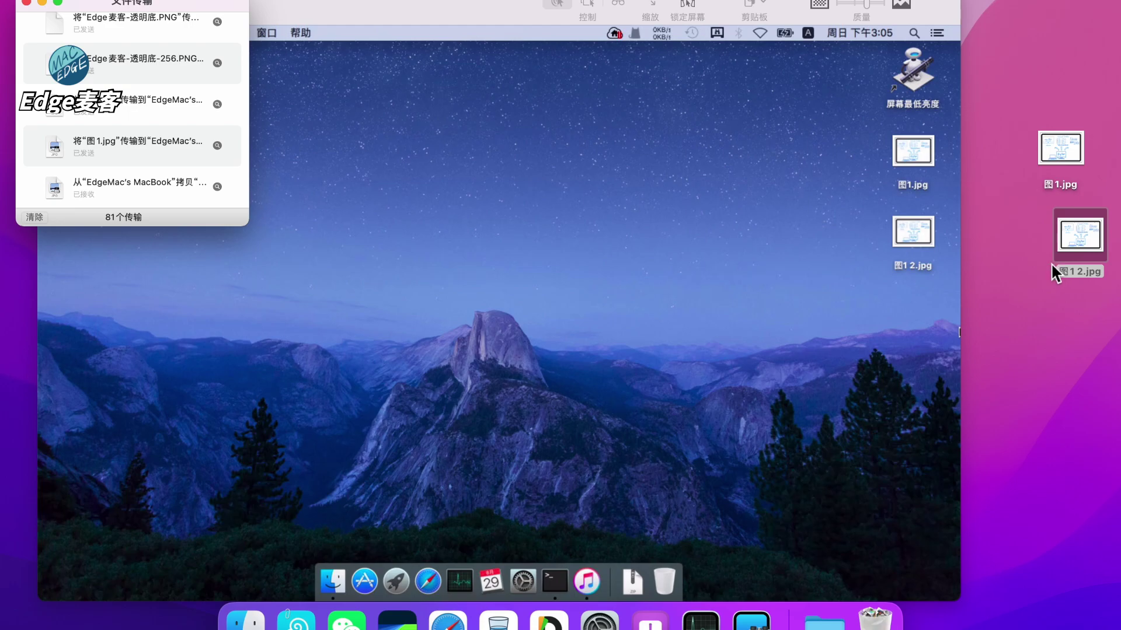
Preview the duplicate image received on the local desktop with Quick Look, and close the preview
left_click(1080, 233)
key("space")
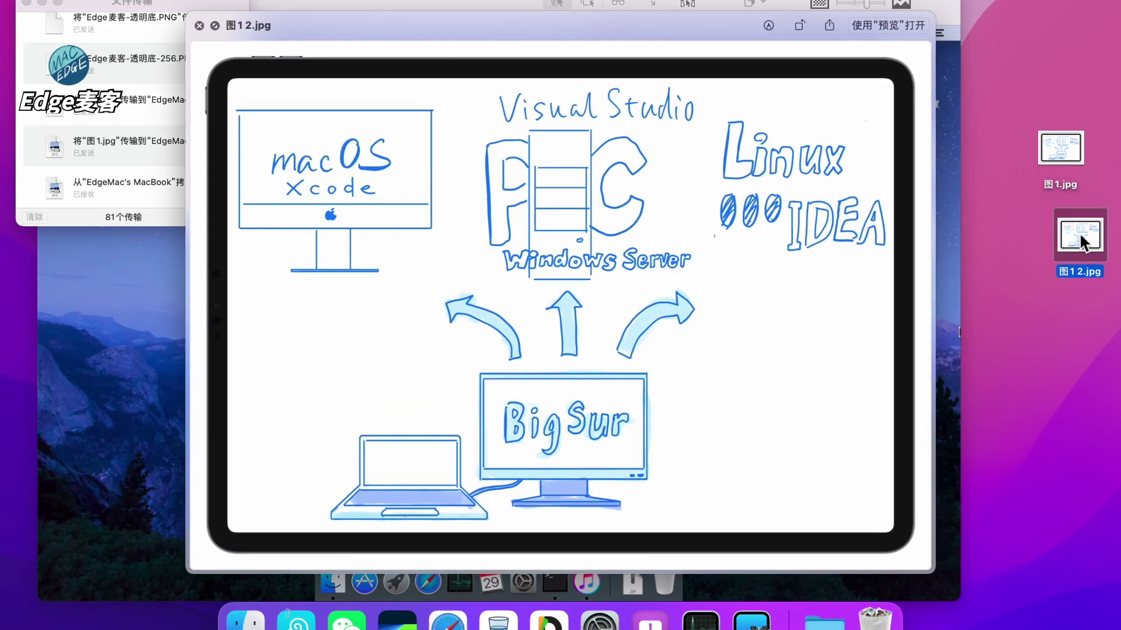
key("space")
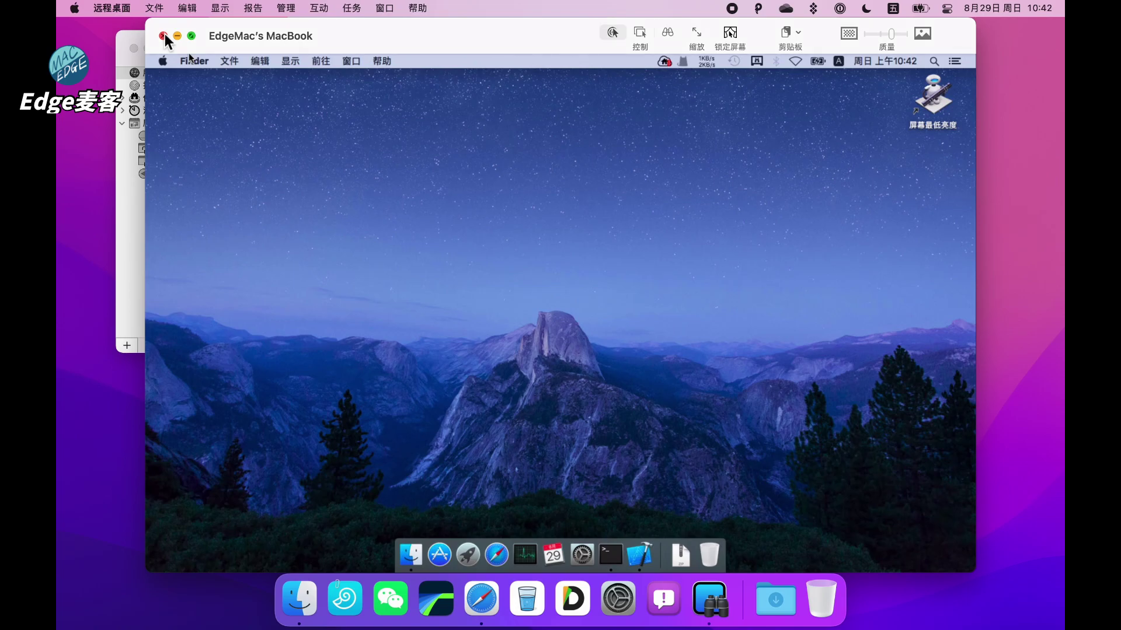
End the control session with EdgeMac's MacBook and quit Remote Desktop (远程桌面)
left_click(163, 35)
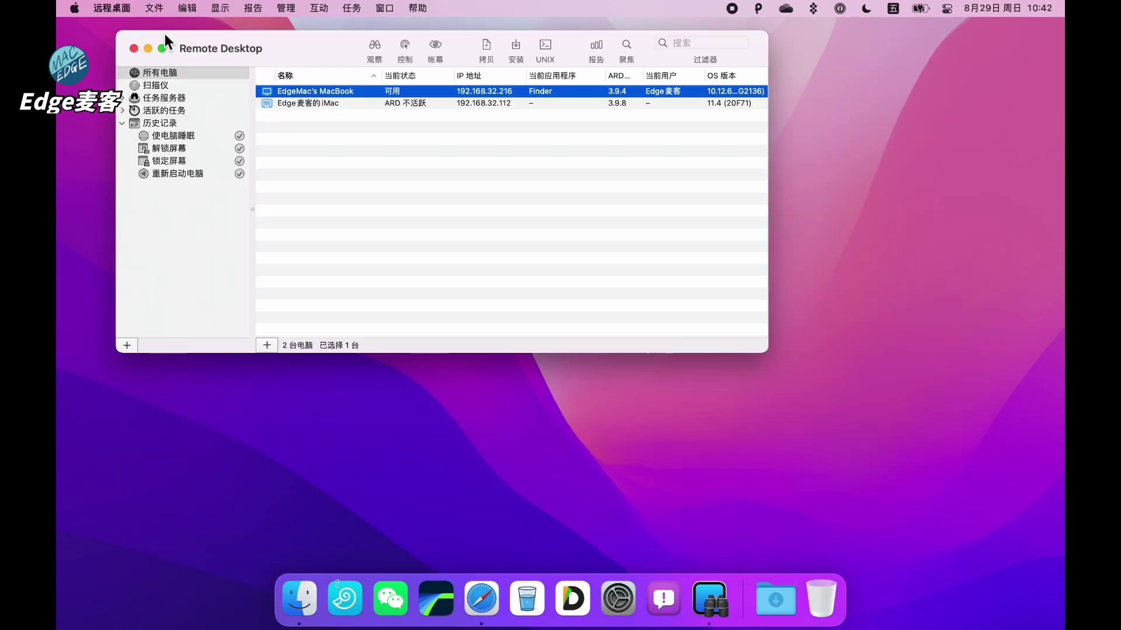
left_click(129, 12)
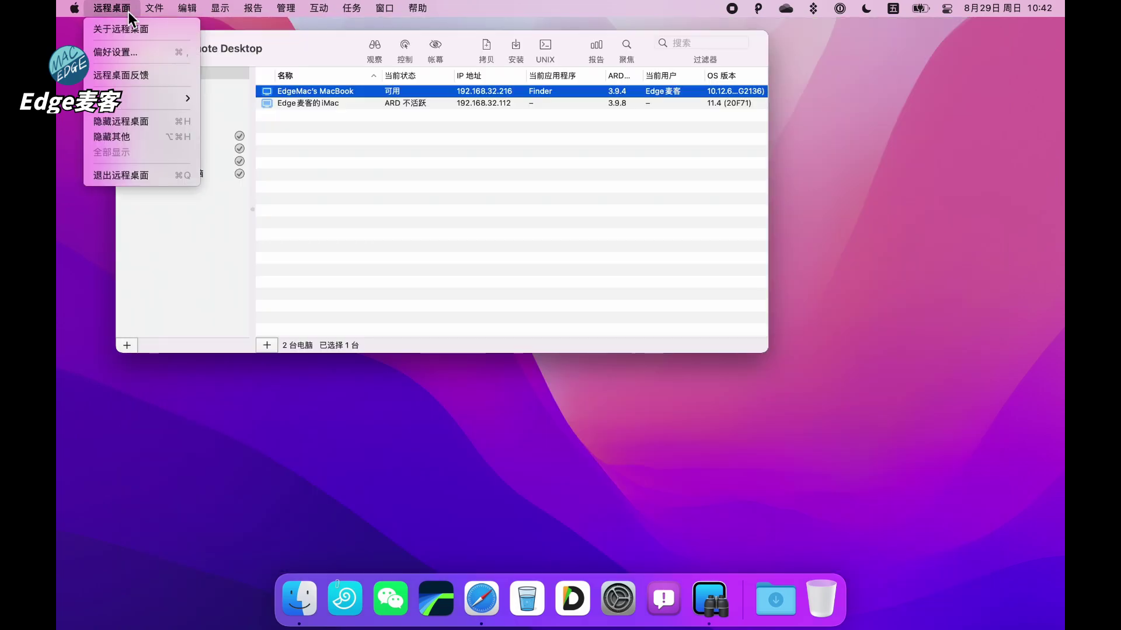
left_click(129, 173)
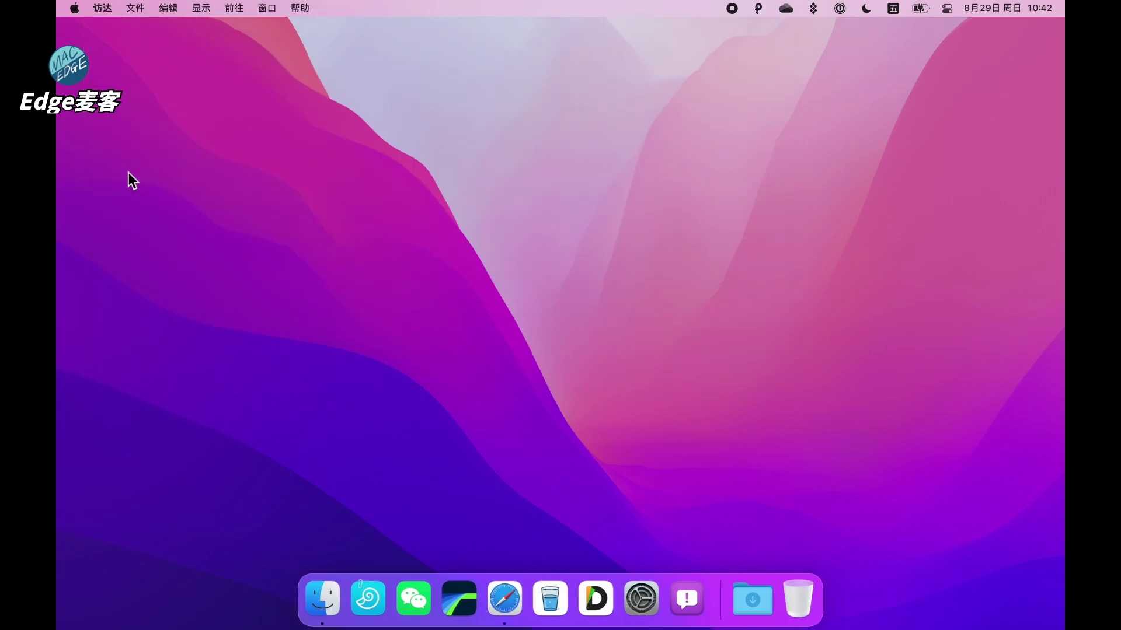
Search Spotlight for "remote" and open Microsoft Remote Desktop Beta
key("super+space")
type("remote")
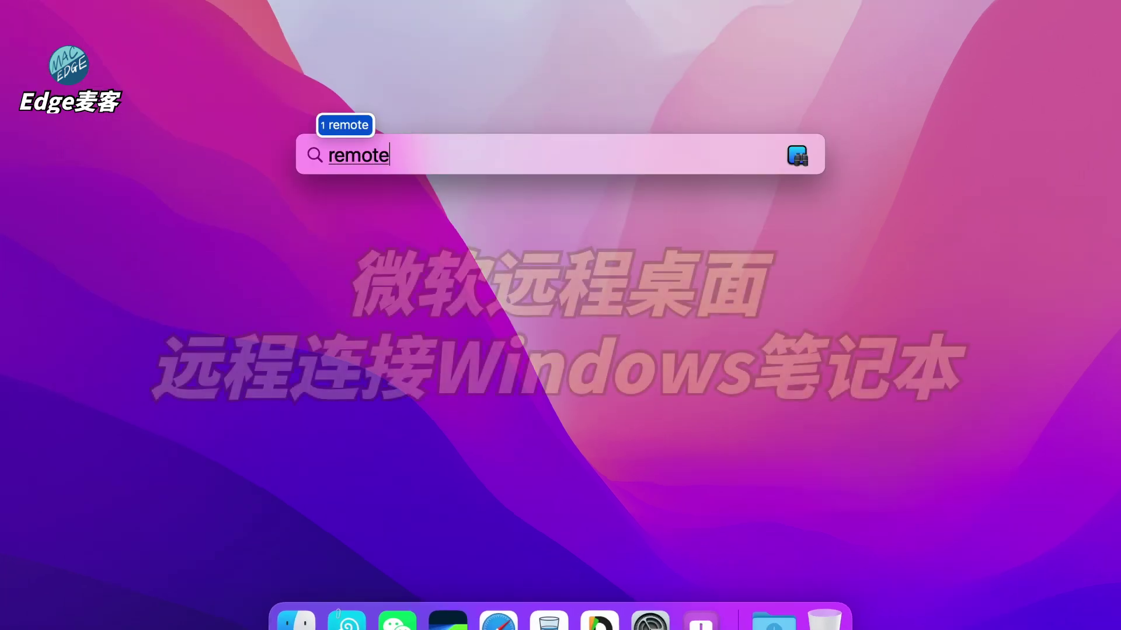
left_click(474, 214)
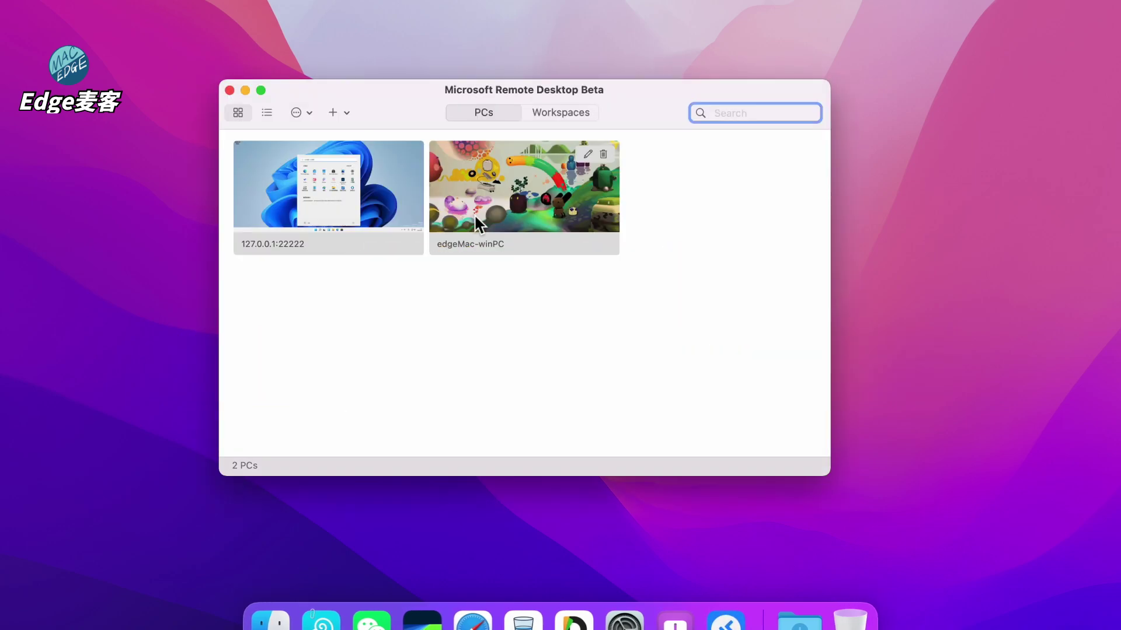
Review the saved connection settings of edgeMac-winPC without changing them, and connect to that PC despite its unverified certificate
left_click(540, 192)
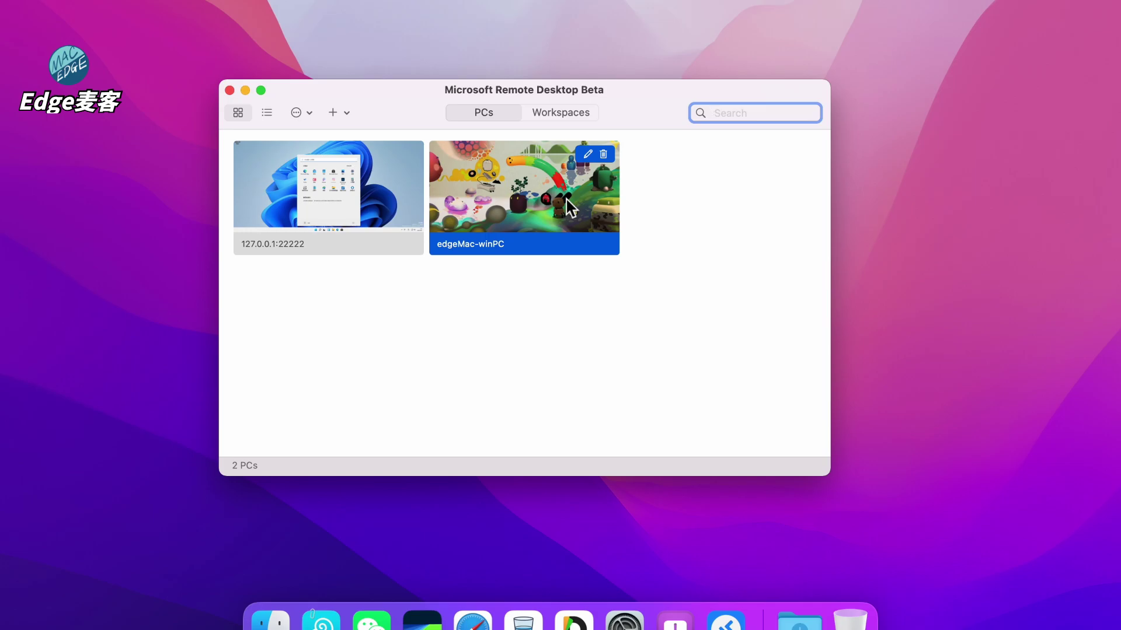
left_click(587, 156)
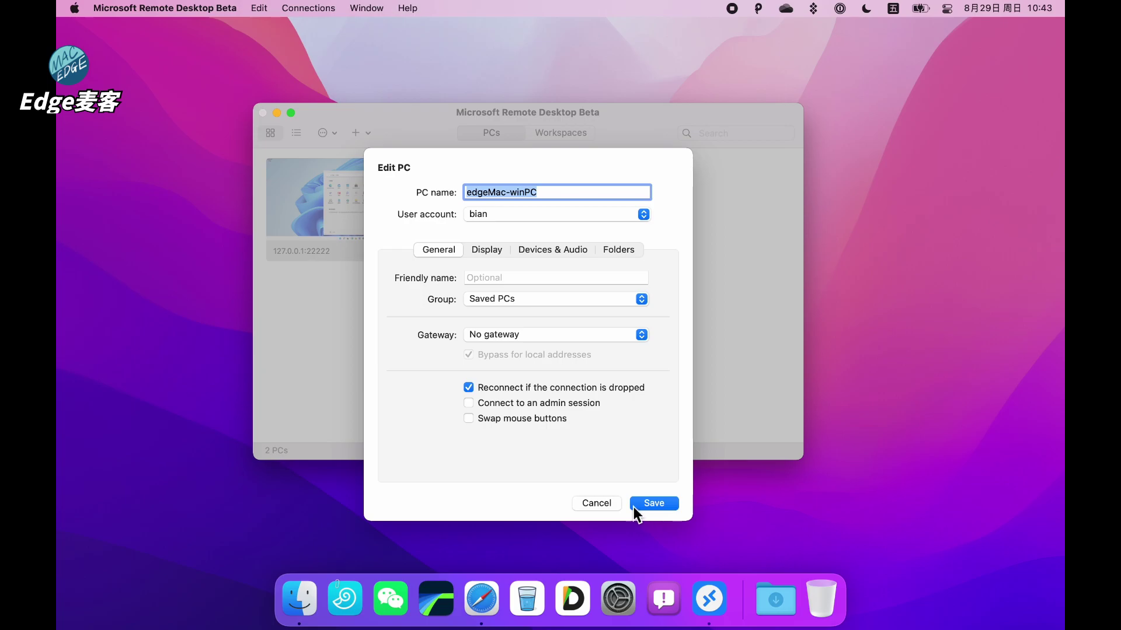
left_click(601, 503)
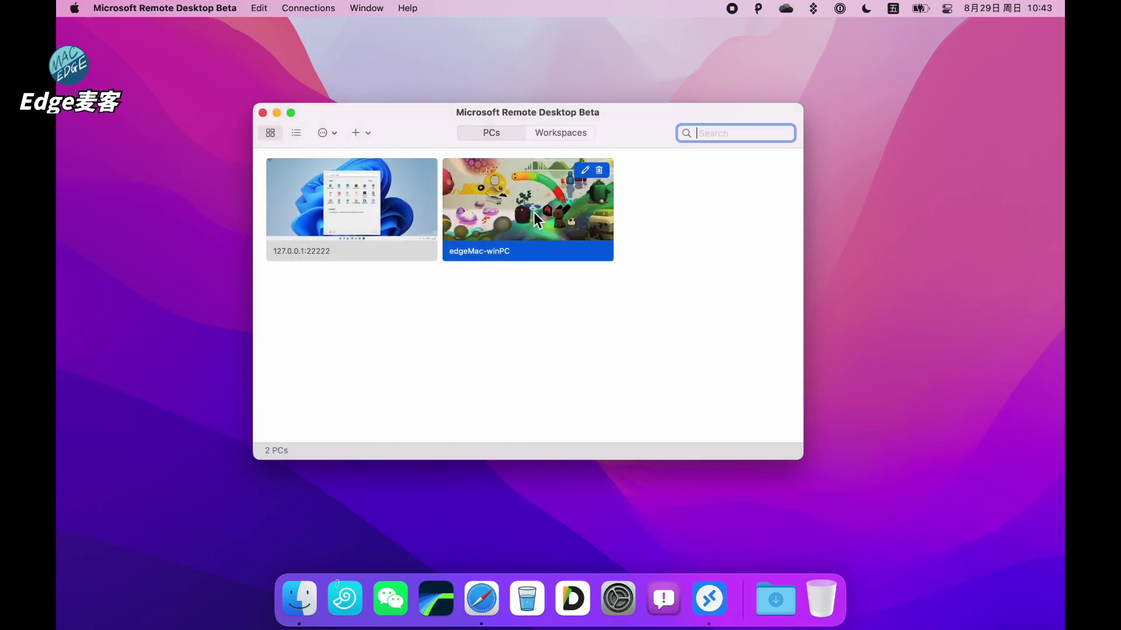
double_click(533, 211)
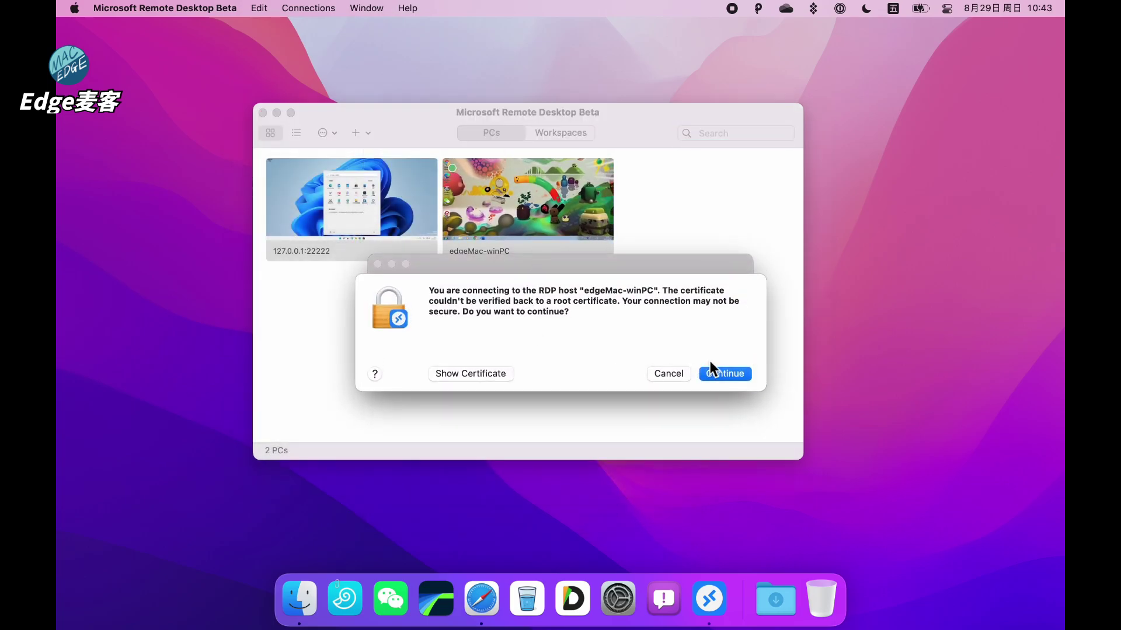
left_click(716, 373)
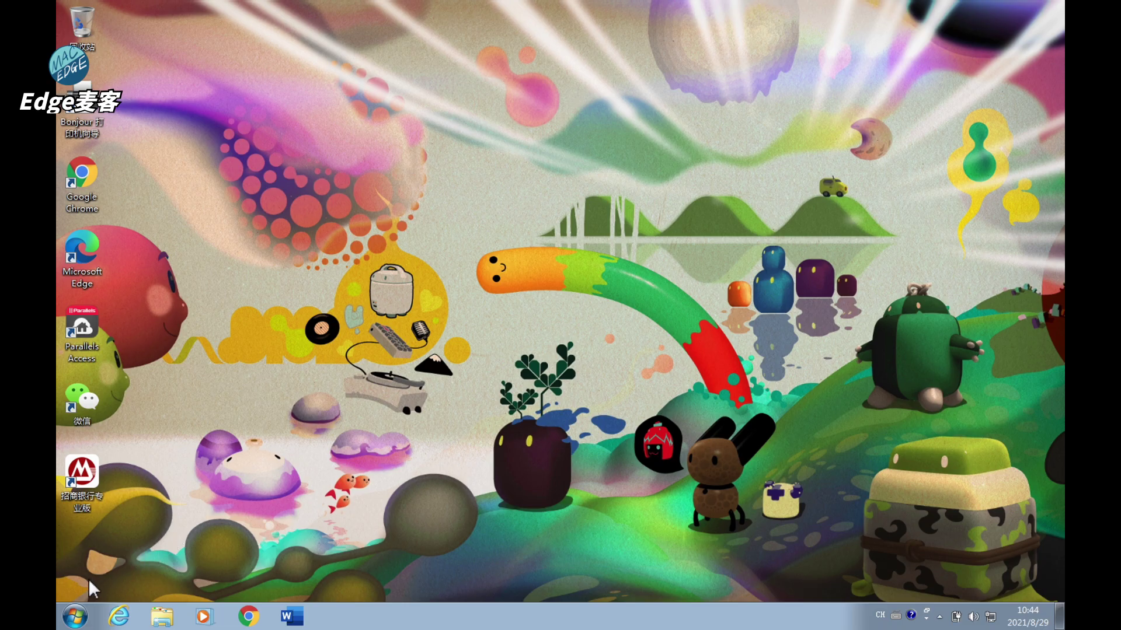
Examine the drives under Computer (计算机) on the remote Windows PC, and close the window
left_click(74, 617)
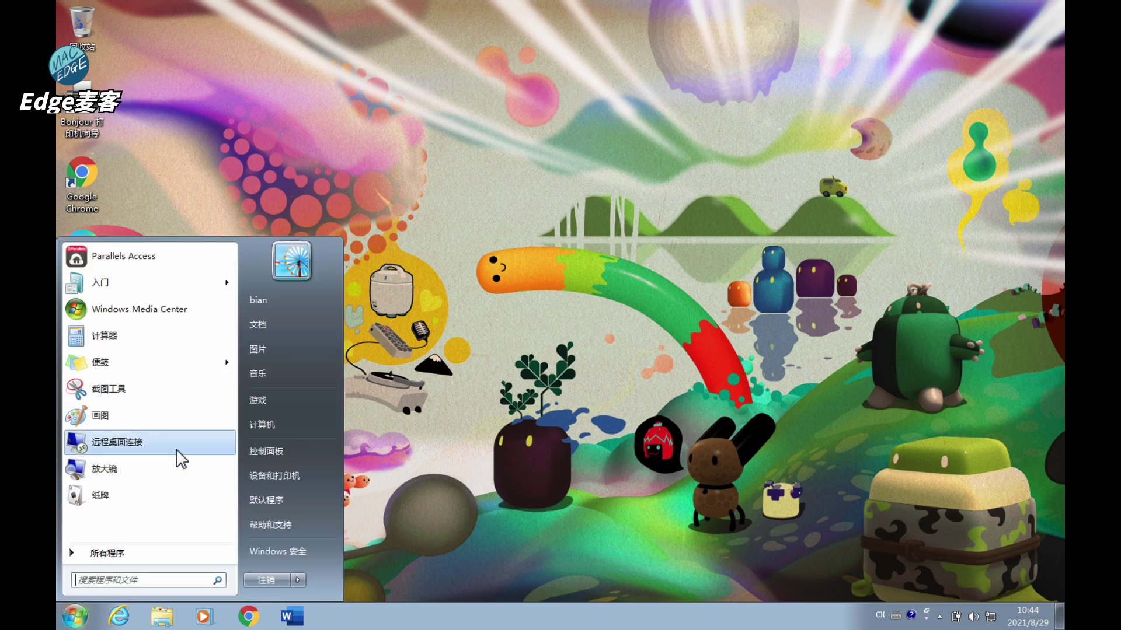
left_click(278, 417)
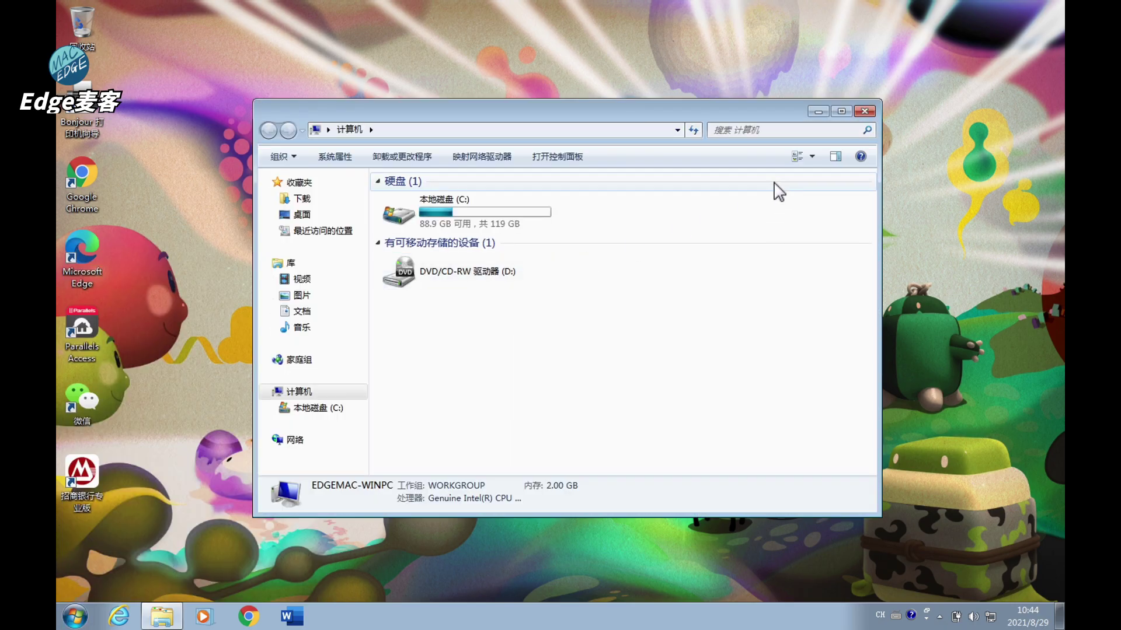
left_click(864, 112)
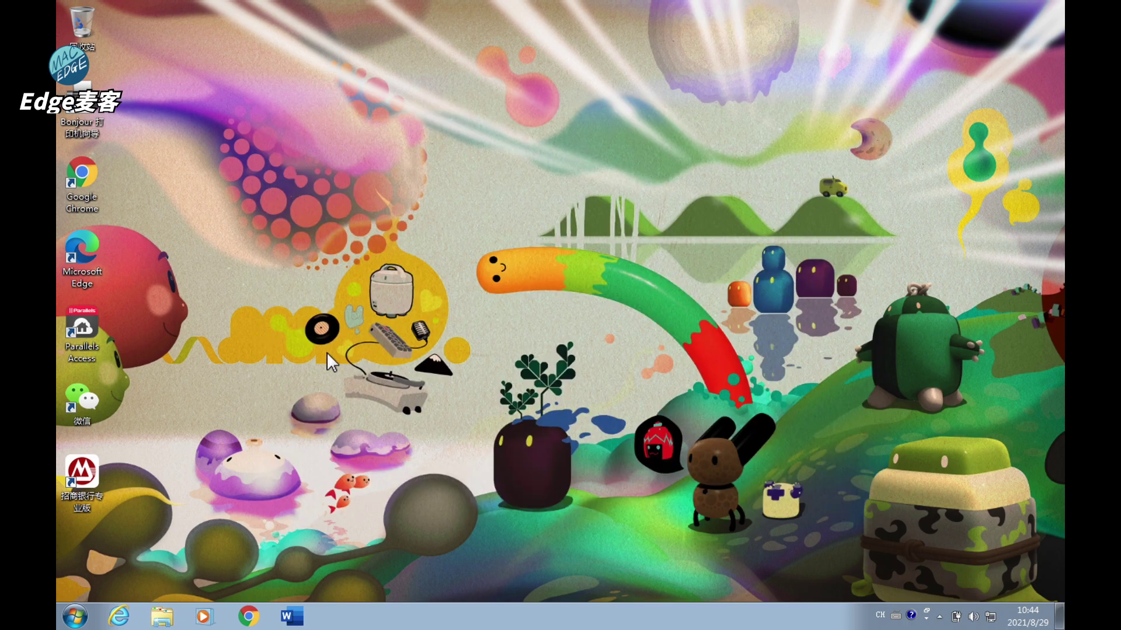
Start Solitaire (纸牌) on the remote PC and play by moving the black queen onto the king of hearts and dealing from the stock
left_click(75, 617)
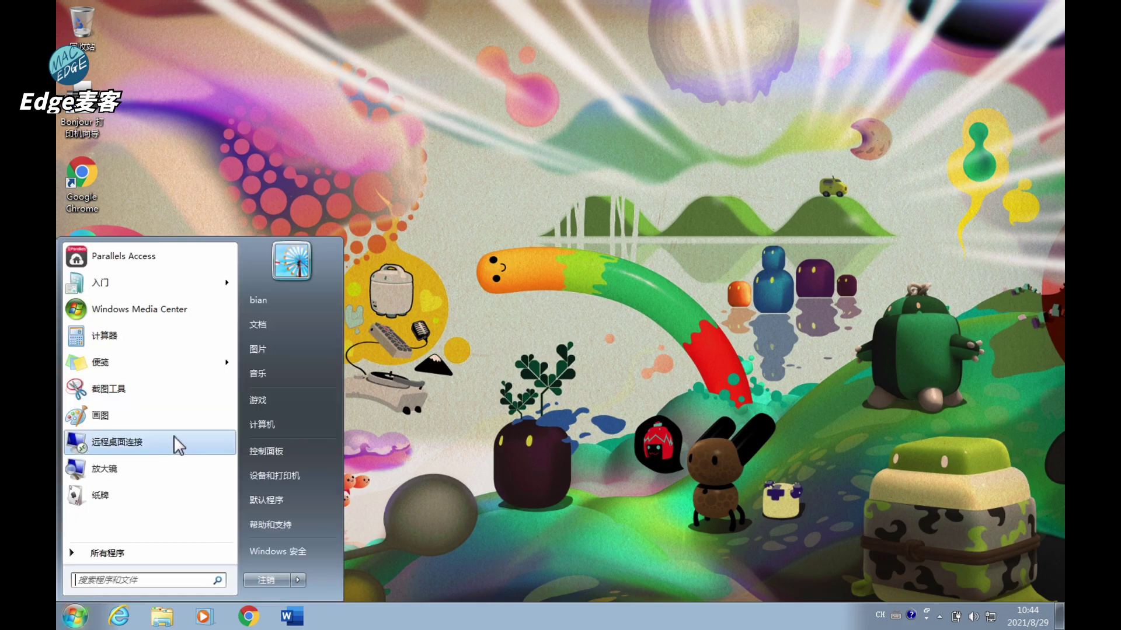
left_click(145, 495)
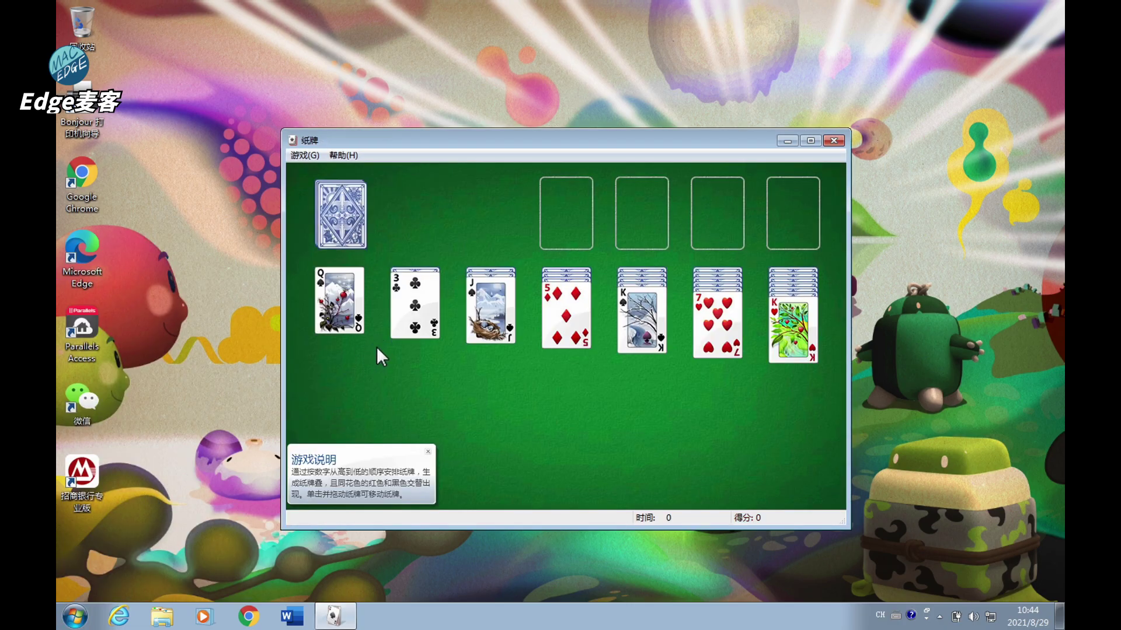
left_click(428, 452)
left_click_drag(350, 298, 791, 338)
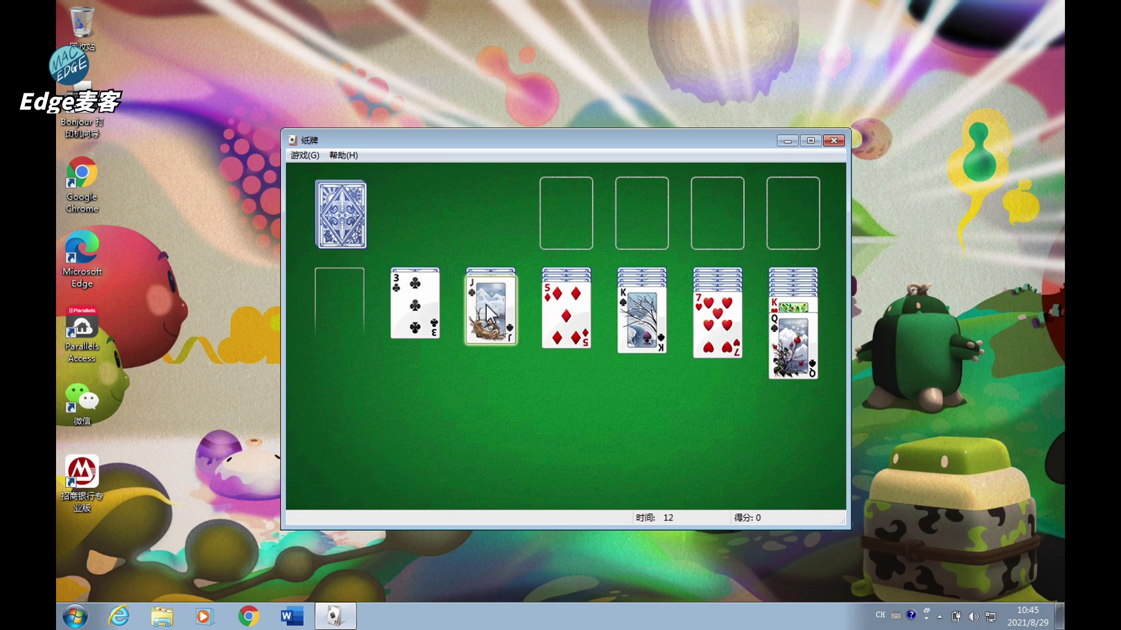
left_click(344, 223)
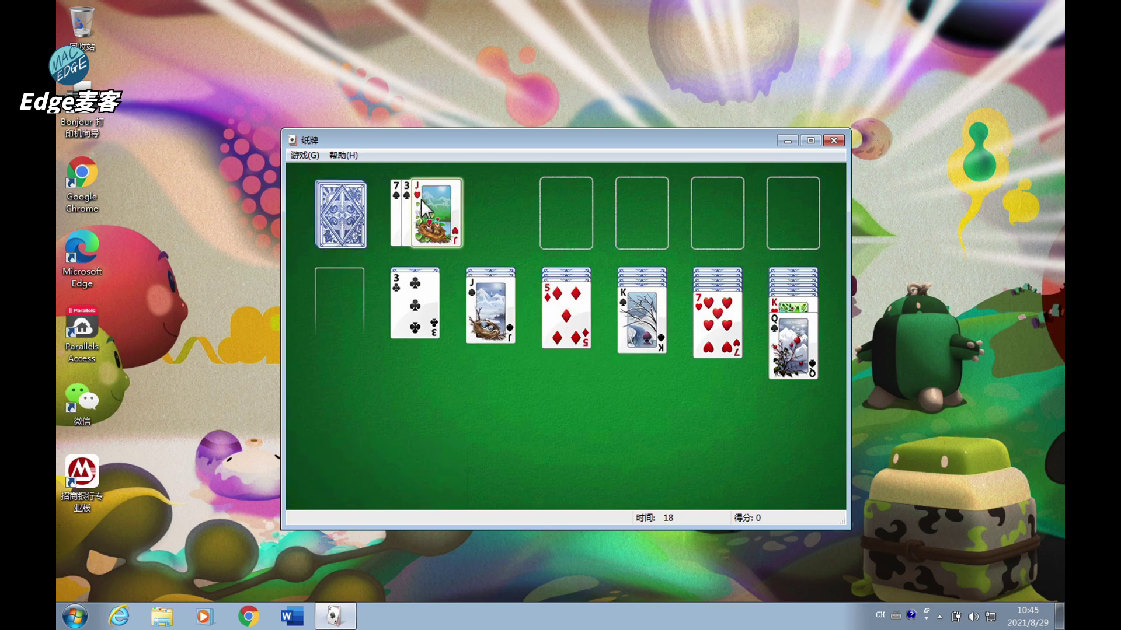
left_click(423, 207)
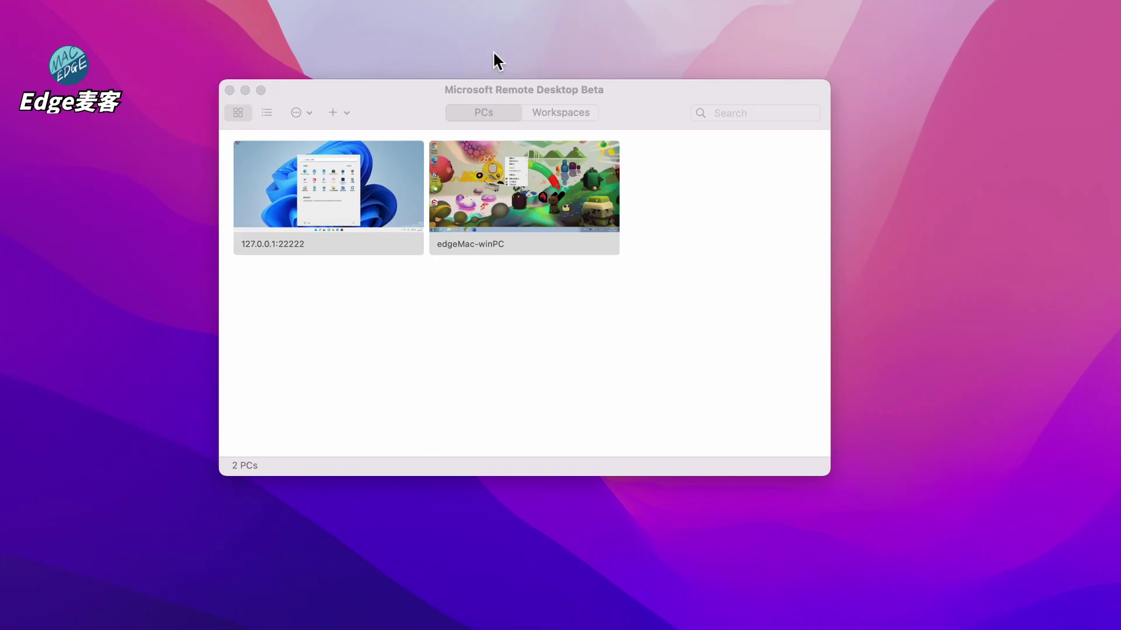
Open Terminal (终端) on the local Mac from a Spotlight search for "ter"
key("super+space")
type("remote")
key("Return")
key("super+a")
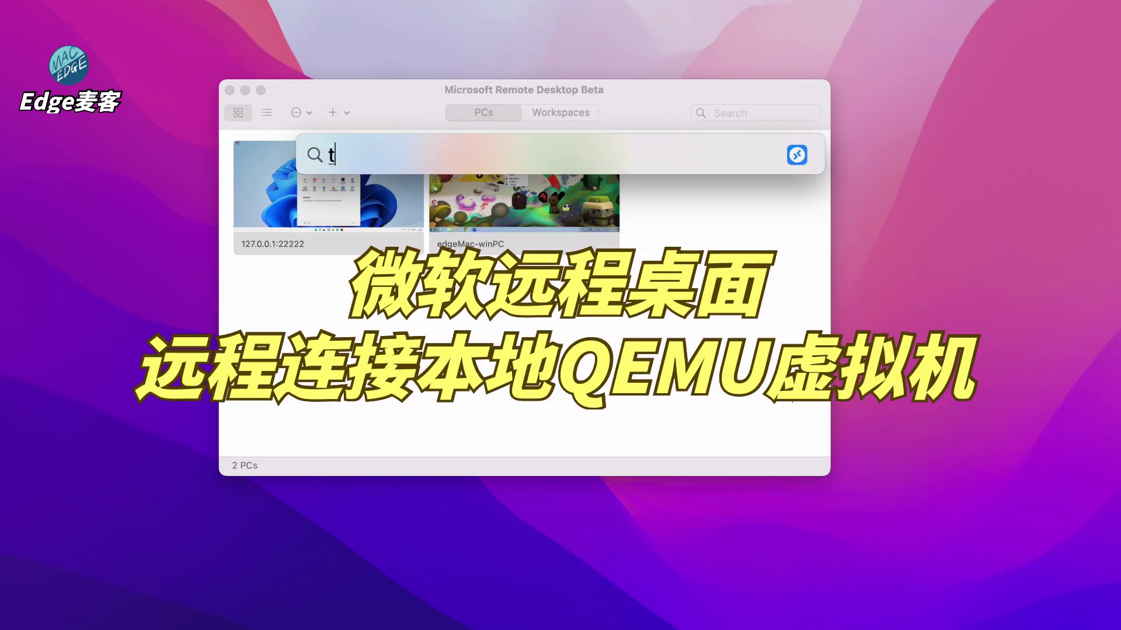
type("ter")
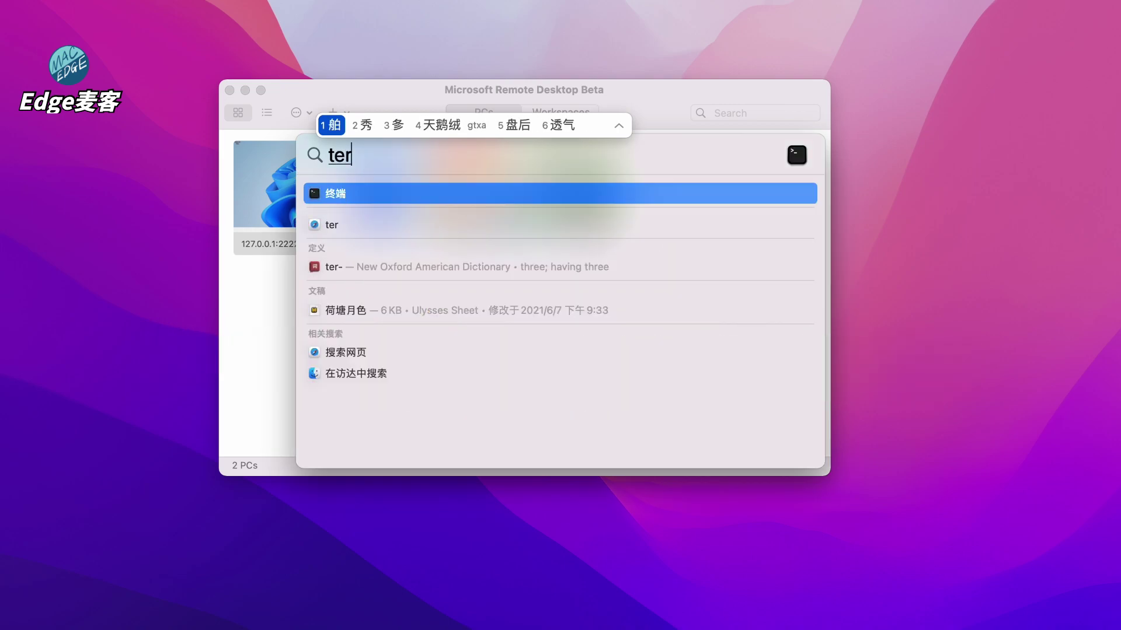
key("Return")
key("Return")
Change the working directory to /Volumes/SOFT/qemu-win11 and list its files with ll
type("cd /C")
key("BackSpace")
type("Vo")
key("Tab")
type("S")
key("Tab")
type("qemu-w")
key("Tab")
key("Tab")
type("11")
key("Return")
type("ll")
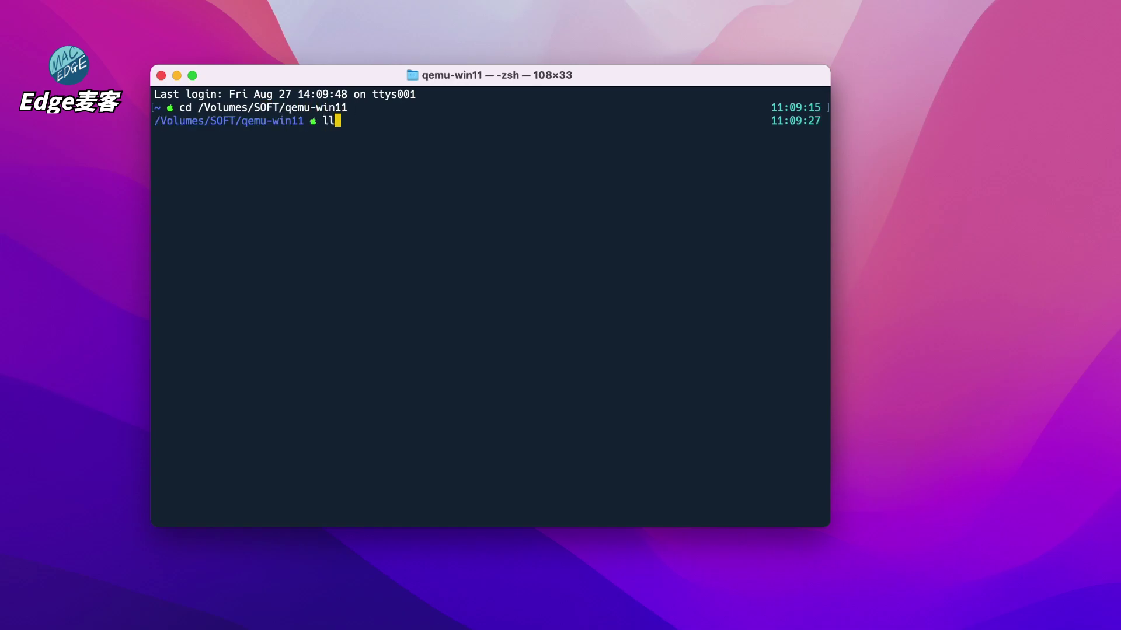
key("Return")
Start the QEMU virtual machine by running the start_remote.sh script with sh
type("sh start_r")
key("Tab")
key("Return")
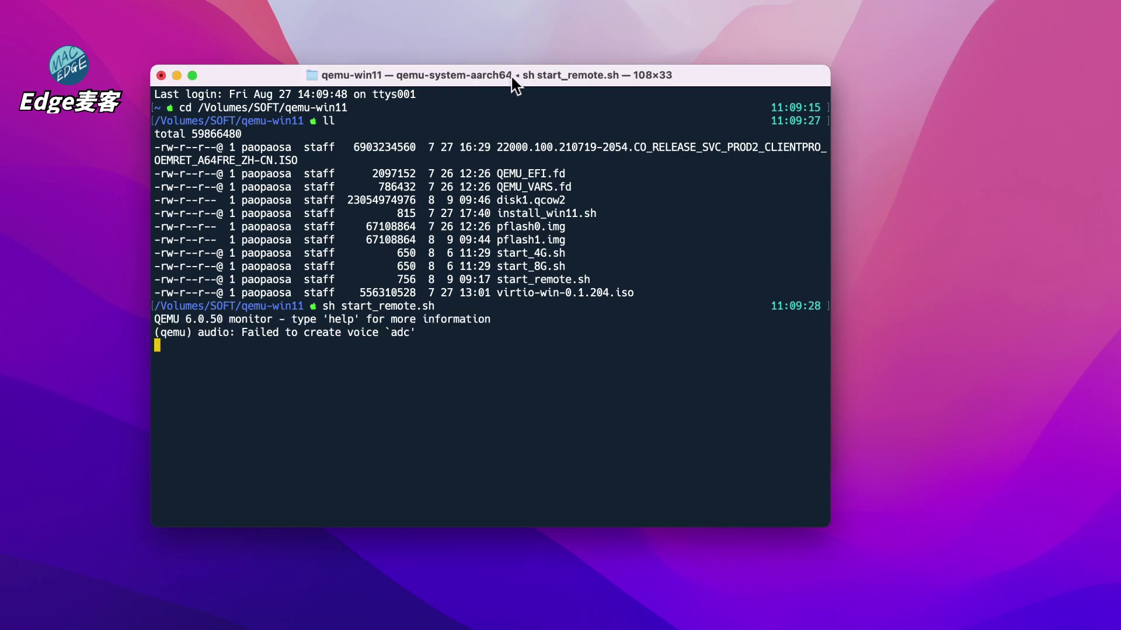
Switch to Microsoft Remote Desktop Beta and connect to the local virtual machine at 127.0.0.1:22222, accepting its unverified certificate
left_click_drag(507, 75, 624, 67)
left_click(247, 307)
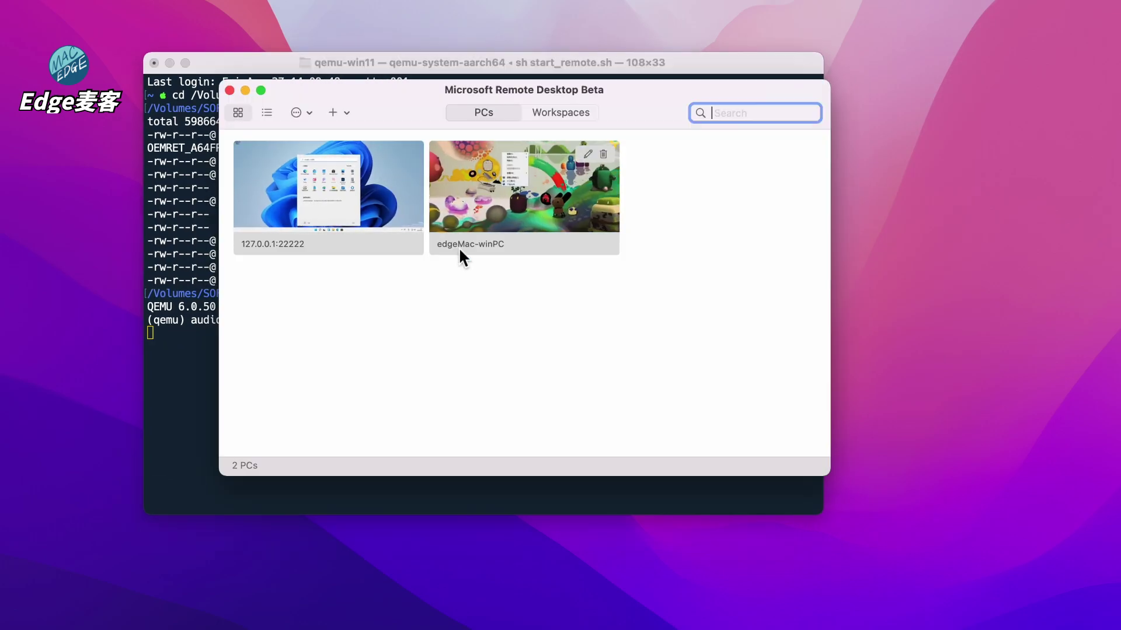
left_click_drag(418, 93, 566, 93)
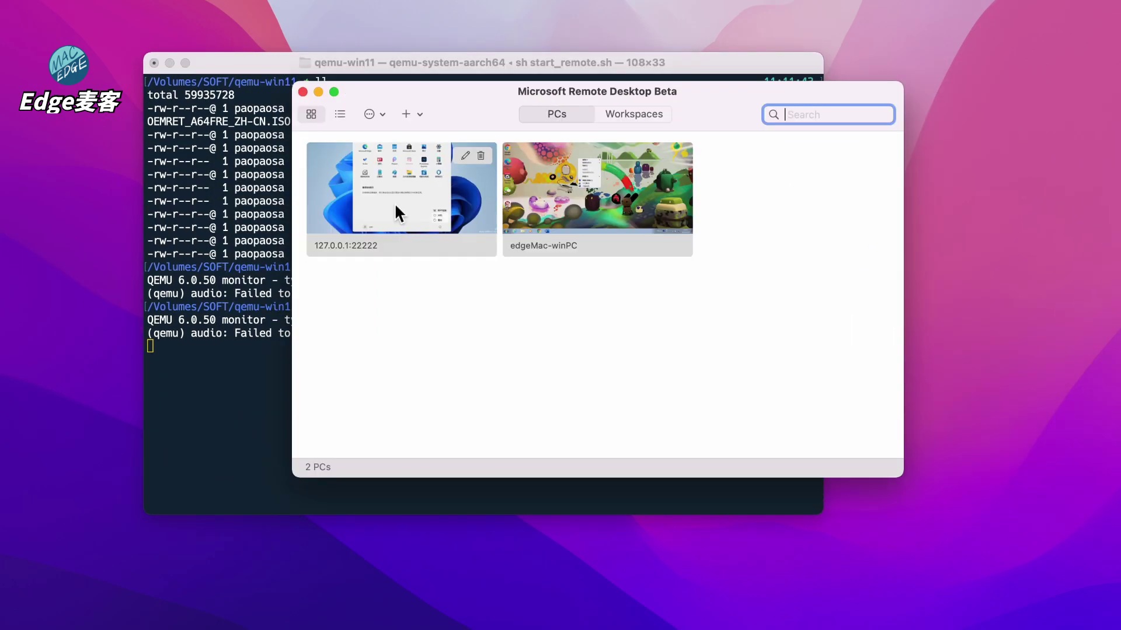
double_click(394, 202)
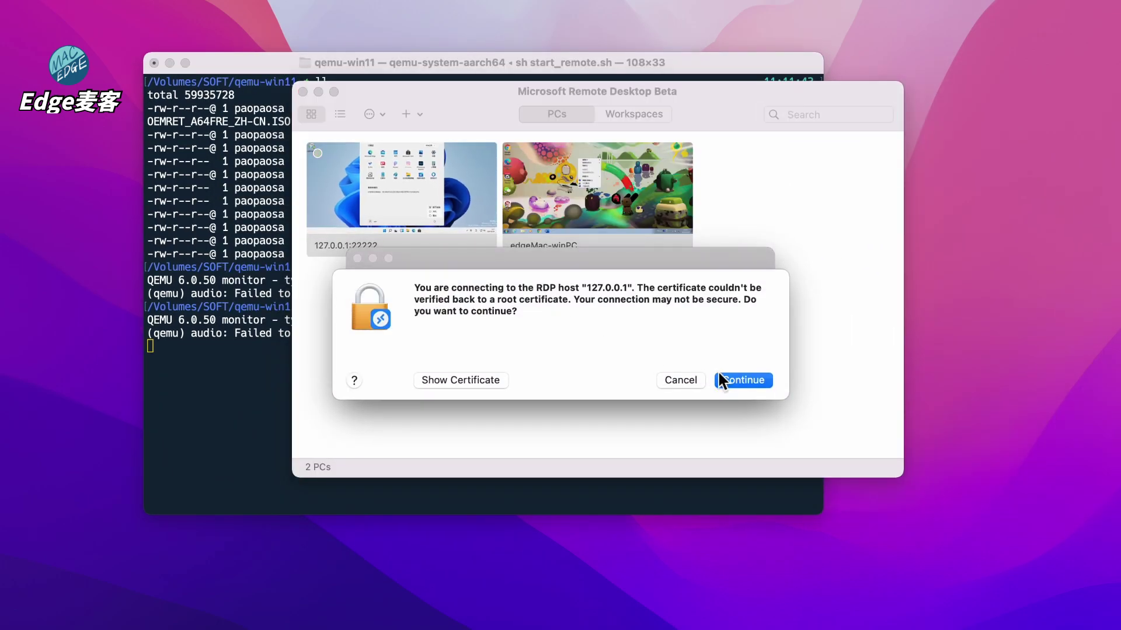
left_click(731, 380)
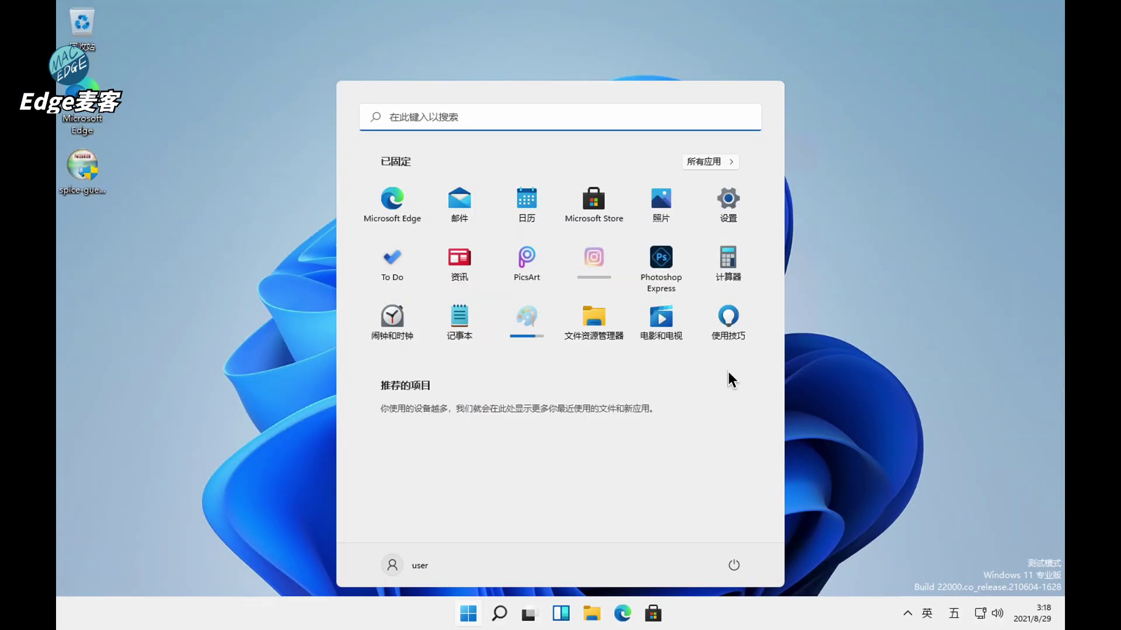
Install SPICE Guest Tools in the virtual machine by running the spice-guest-tools-latest installer from the desktop through to completion
left_click(843, 336)
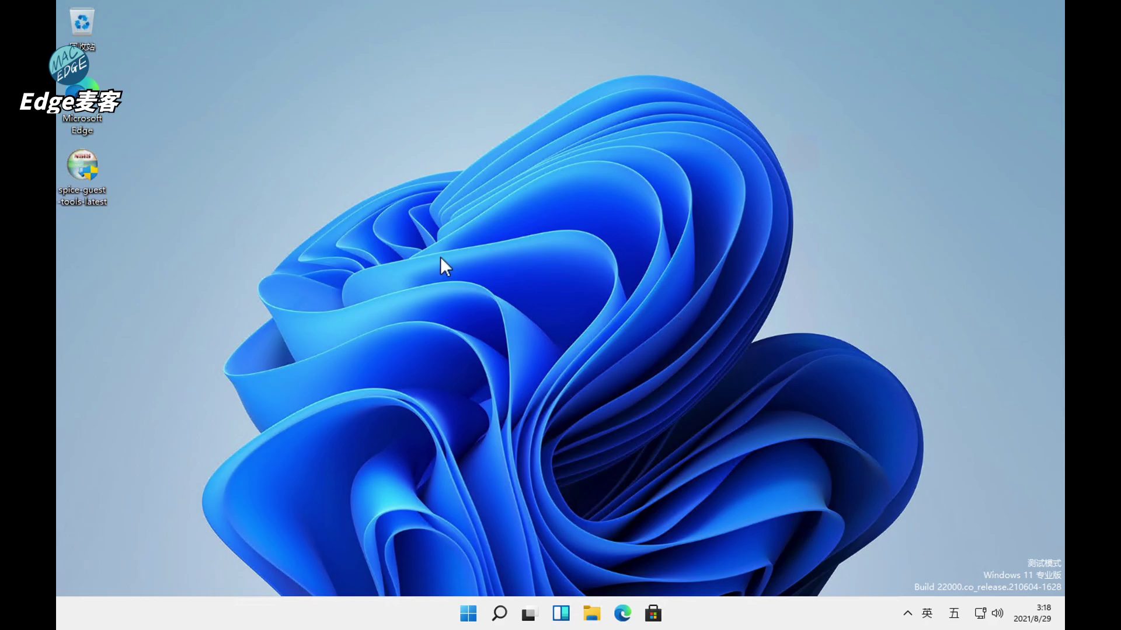
double_click(84, 163)
left_click(495, 415)
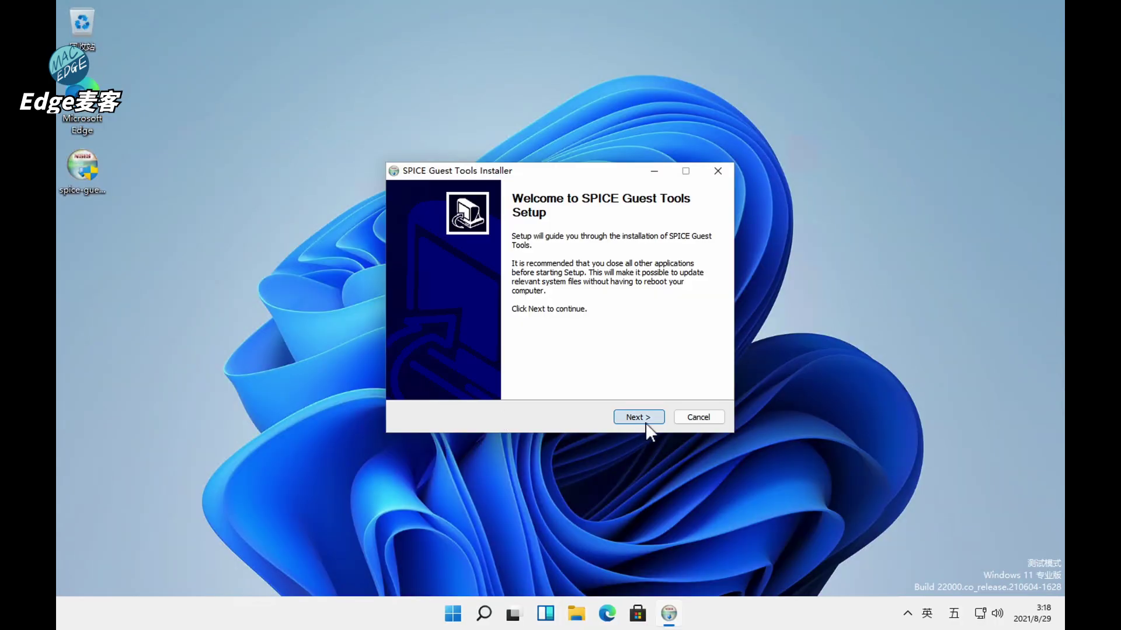
left_click(642, 421)
left_click(637, 416)
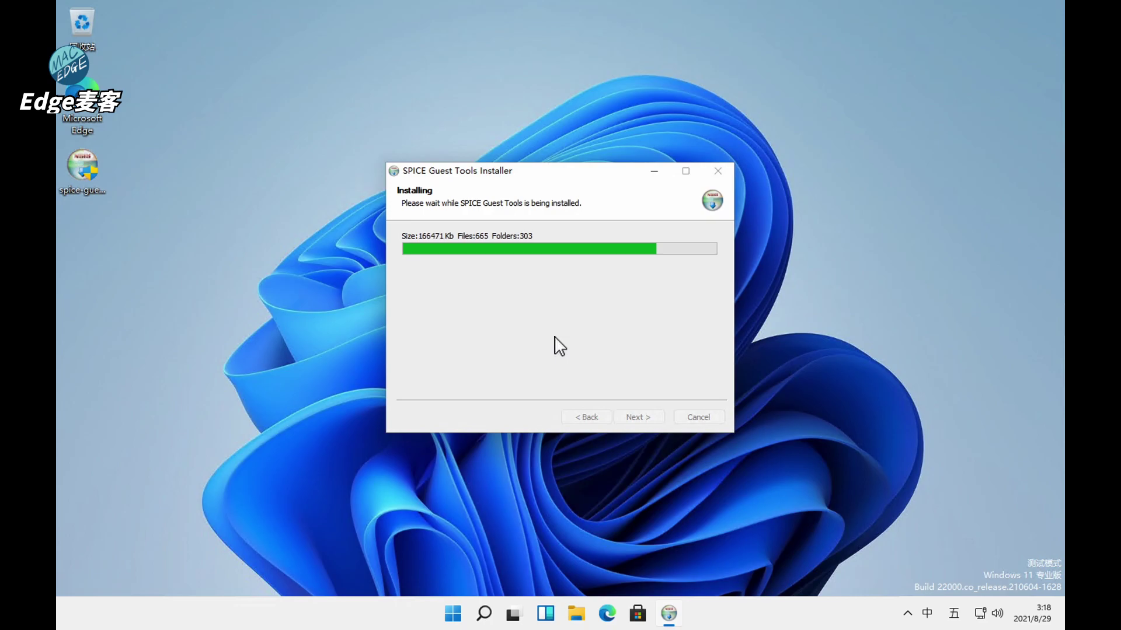
left_click(453, 614)
left_click(454, 614)
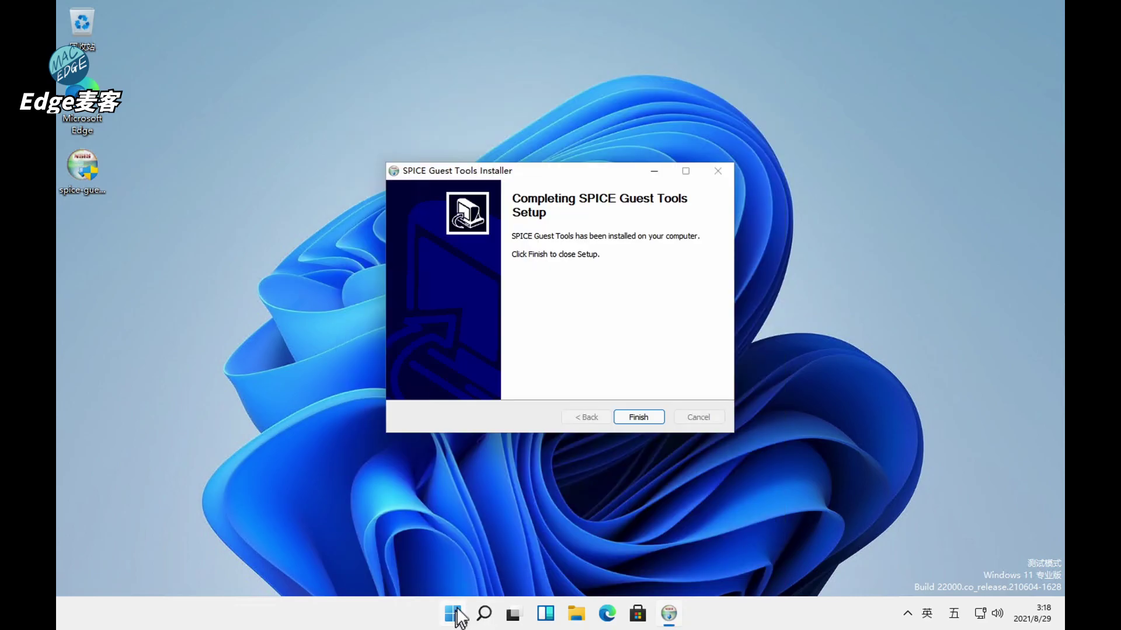
left_click(640, 418)
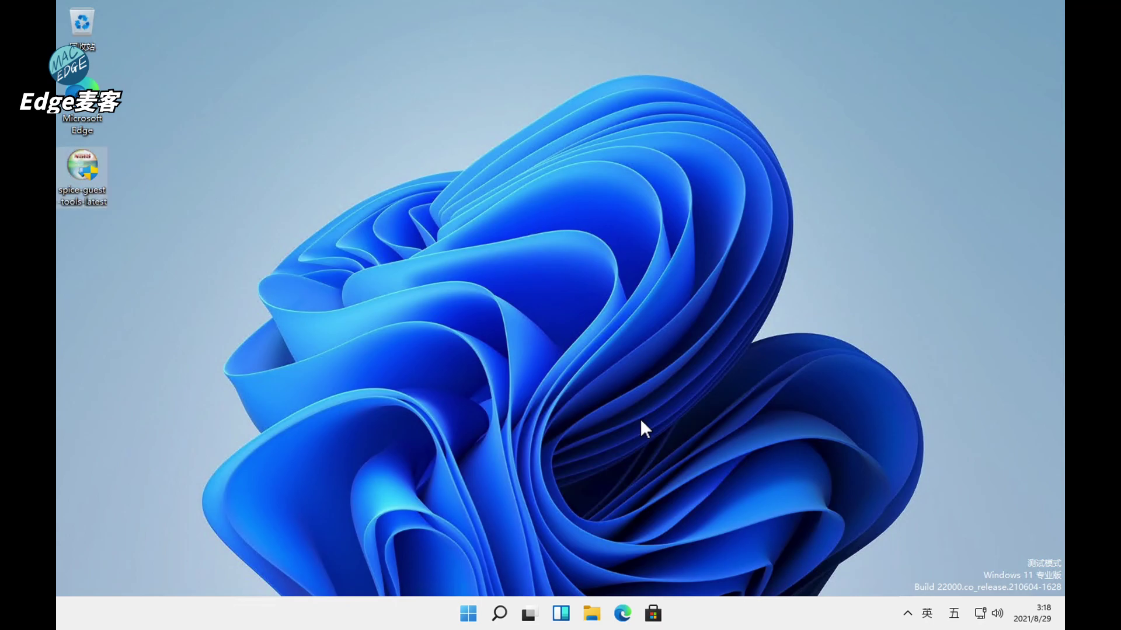
Close the 此电脑 window and disconnect (断开连接) the remote session with the Windows 11 virtual machine
right_click(468, 613)
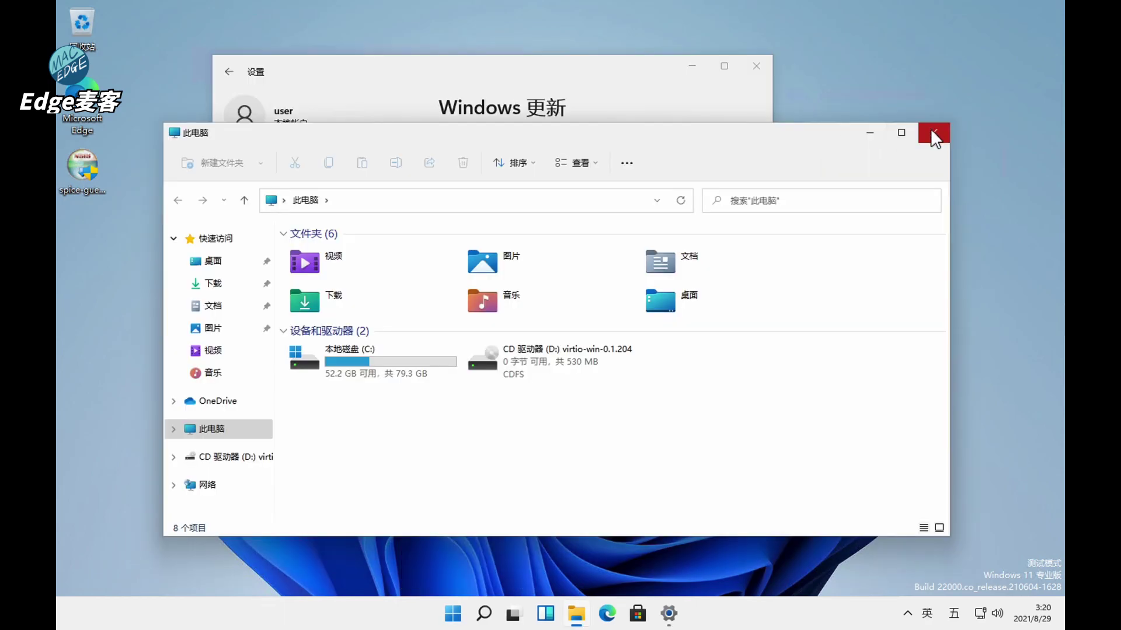
left_click(934, 133)
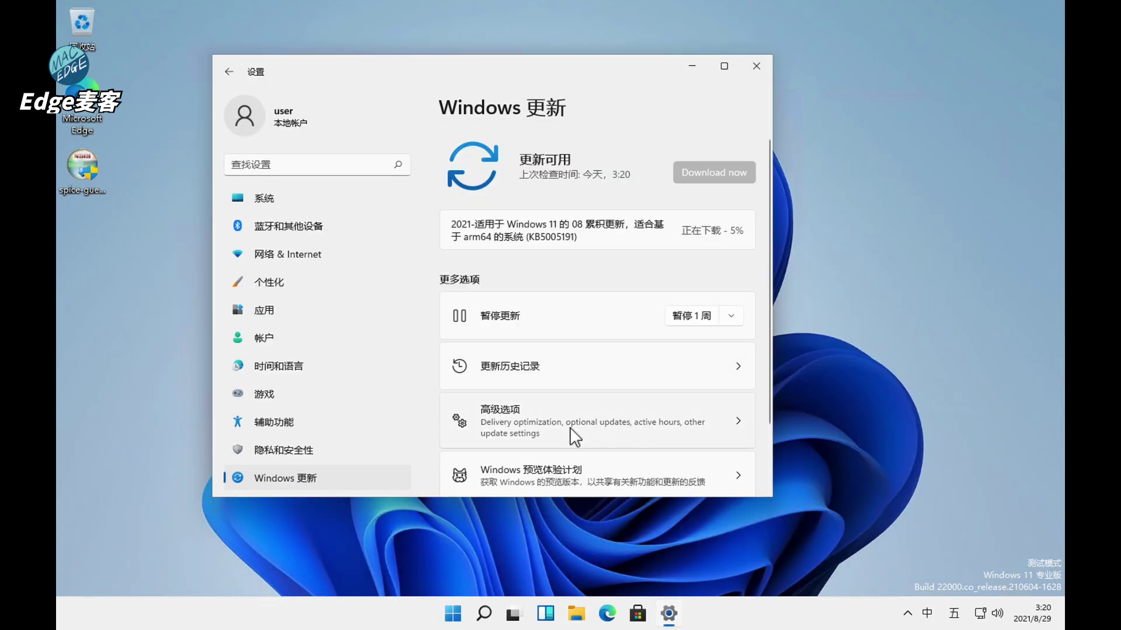
left_click(453, 613)
left_click(733, 565)
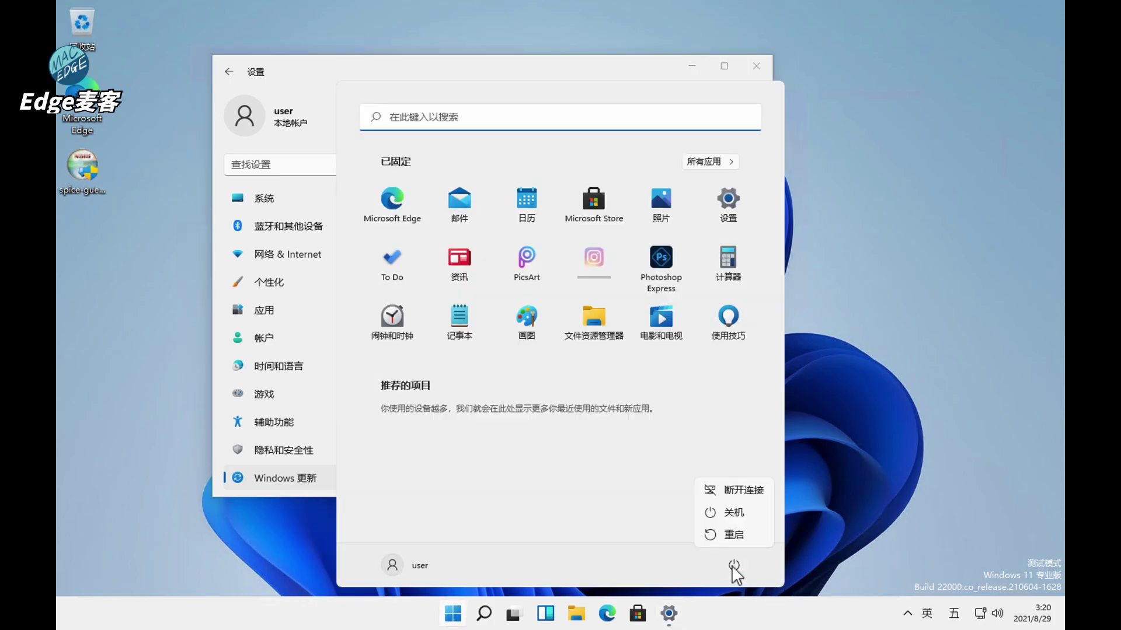
left_click(751, 491)
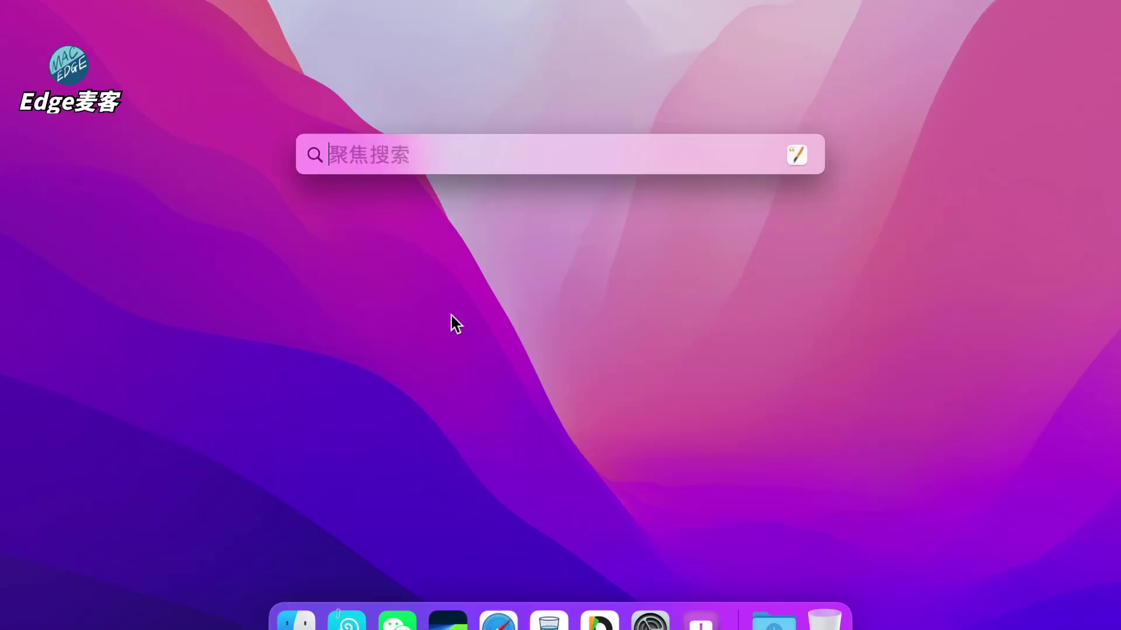
Open Parallels Access from a Spotlight search for "access" and connect to the Windows computer, signing in with the account password
type("access")
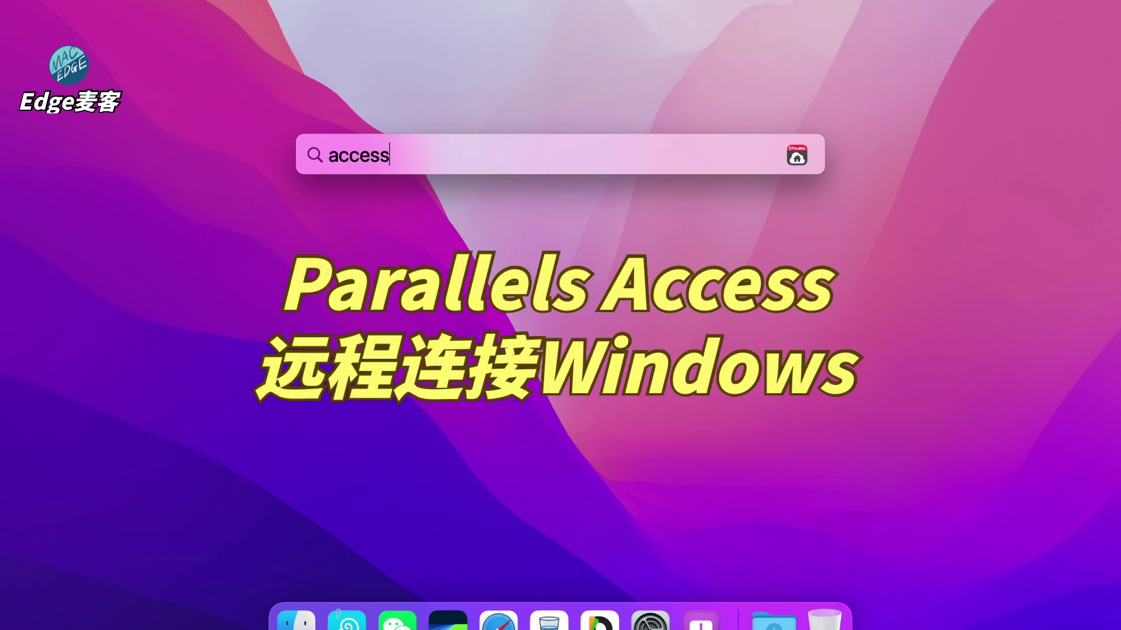
key("Return")
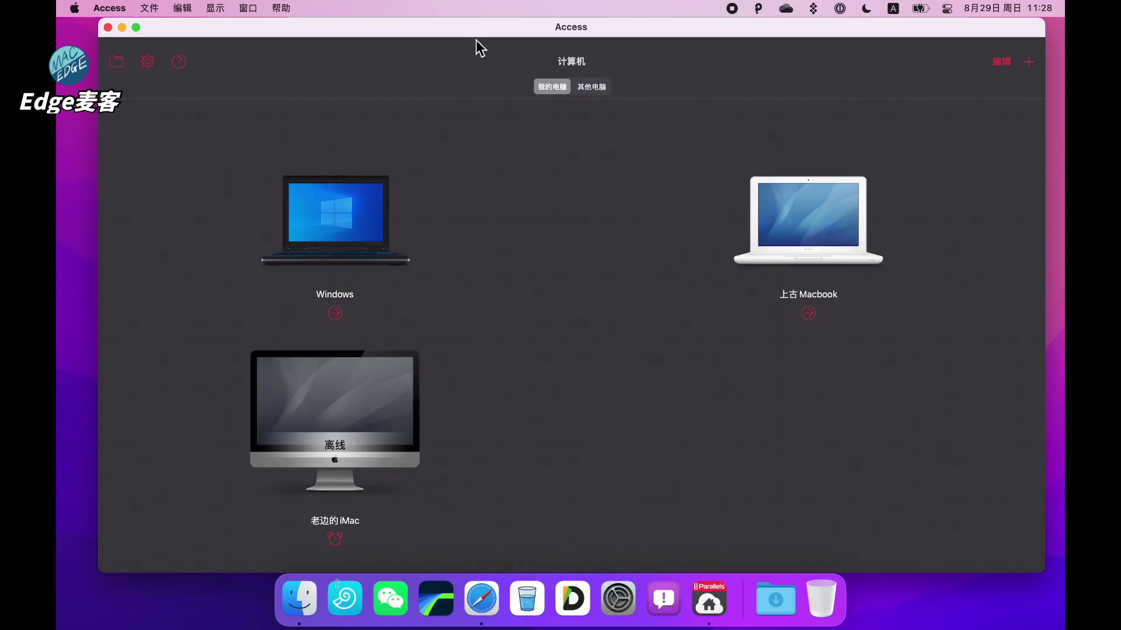
left_click(355, 209)
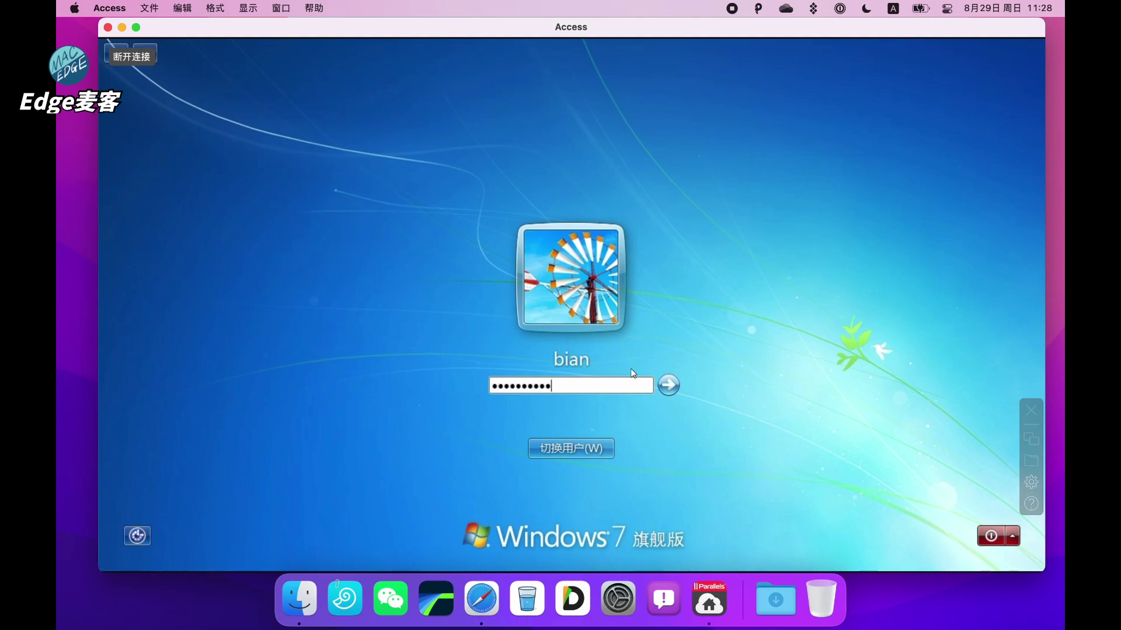
key("Return")
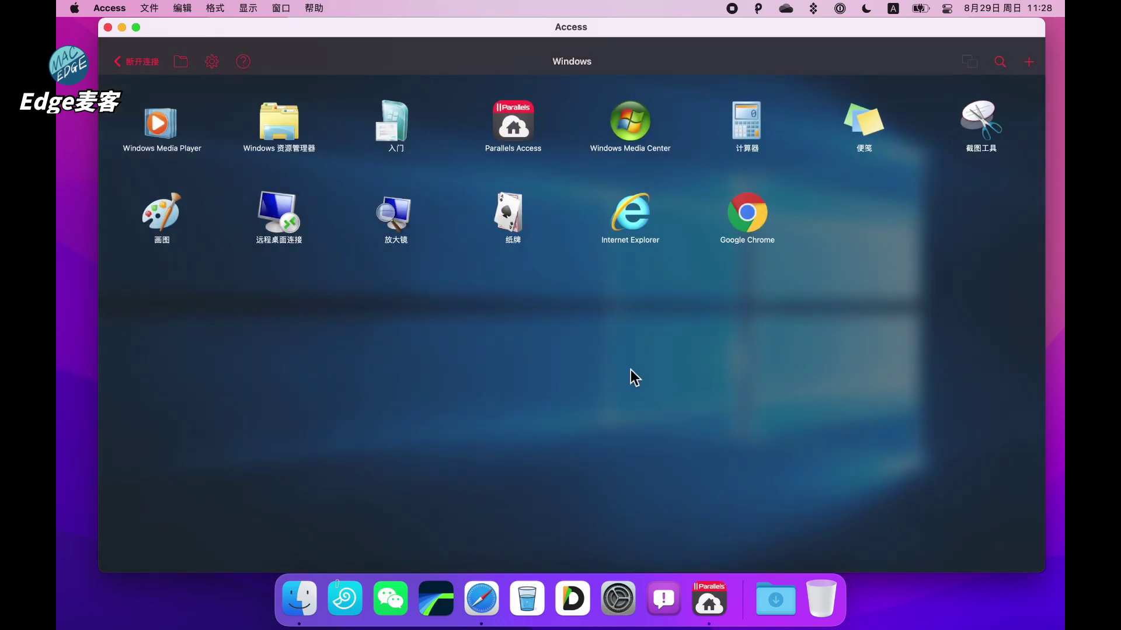
Launch Internet Explorer and the 纸牌 (Solitaire) game on the remote Windows PC
left_click(629, 216)
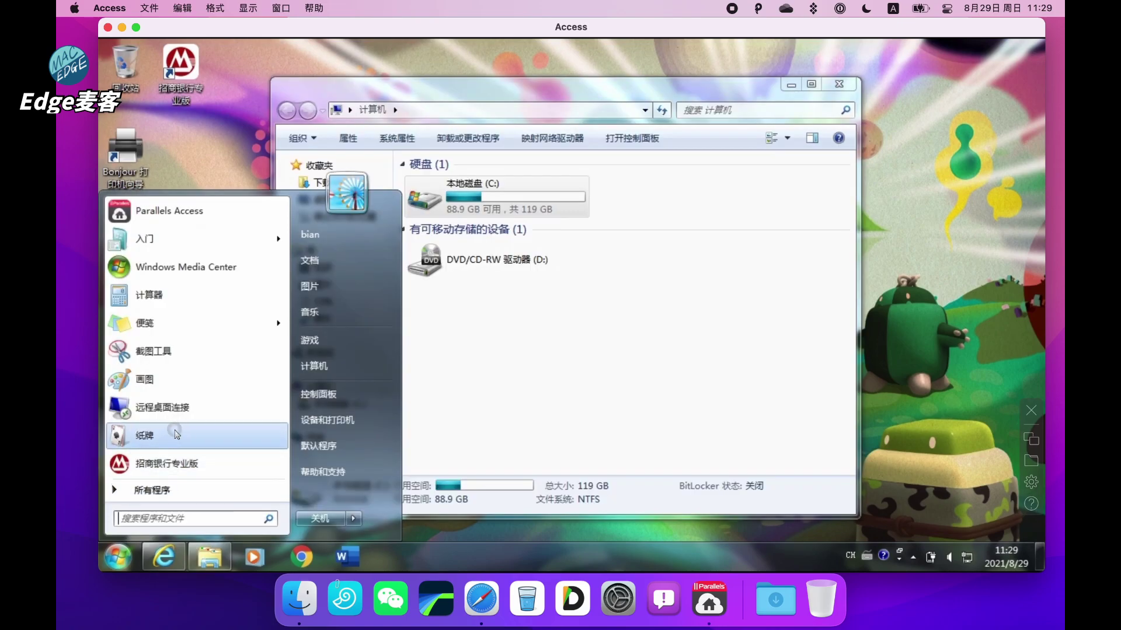
left_click(176, 434)
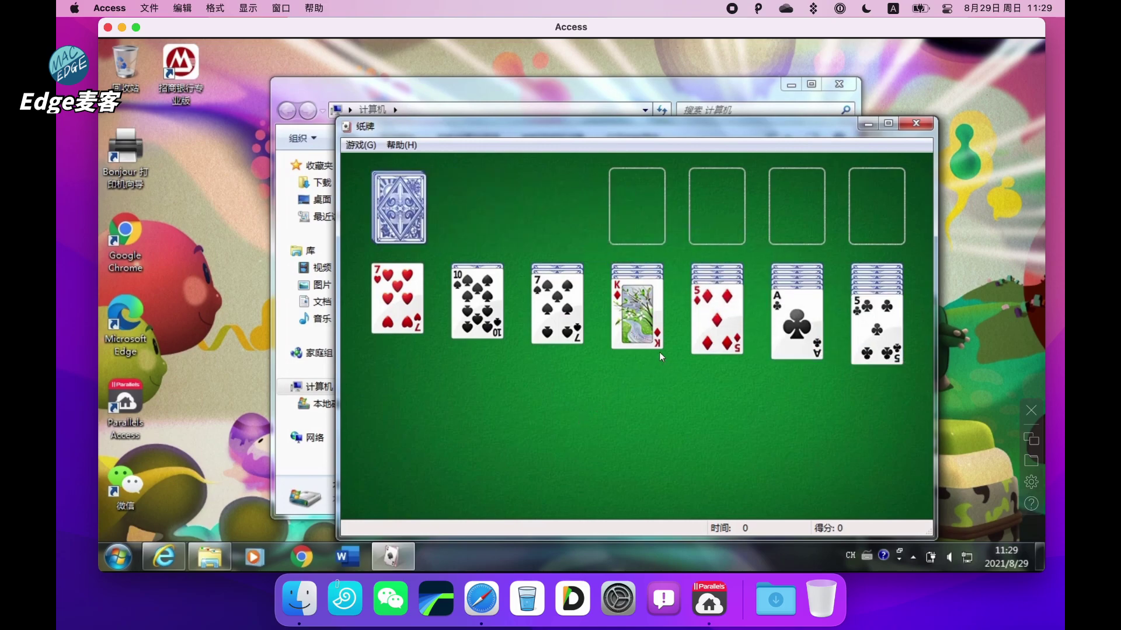
Play Solitaire on the remote PC, sending the aces to the foundations and moving the 7 of hearts onto the 8 of spades
double_click(793, 305)
double_click(792, 312)
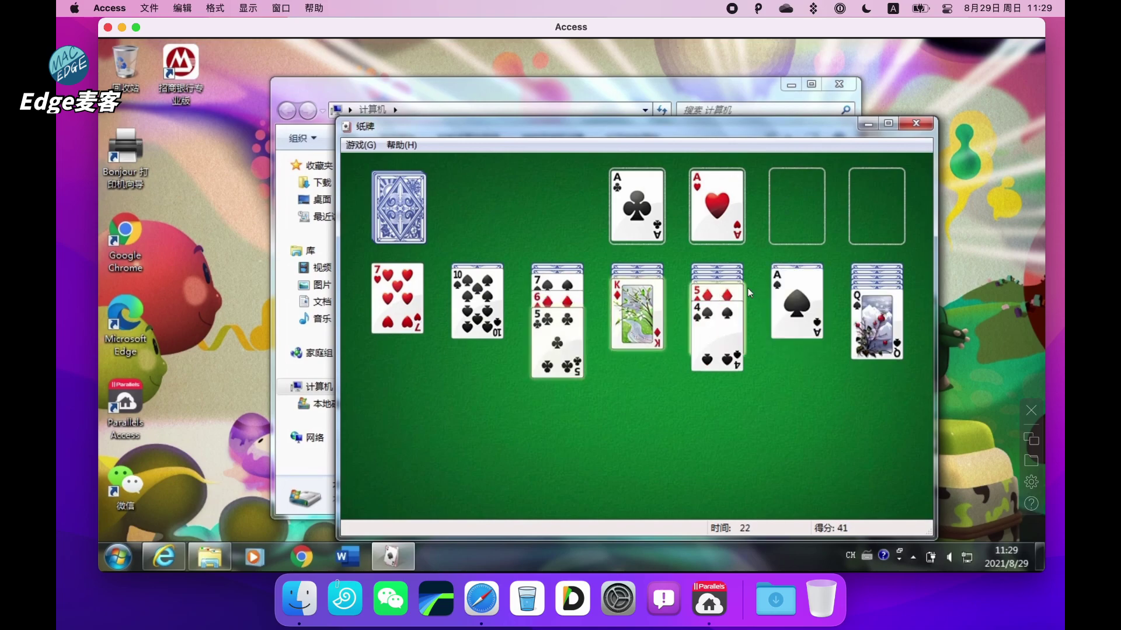
double_click(795, 303)
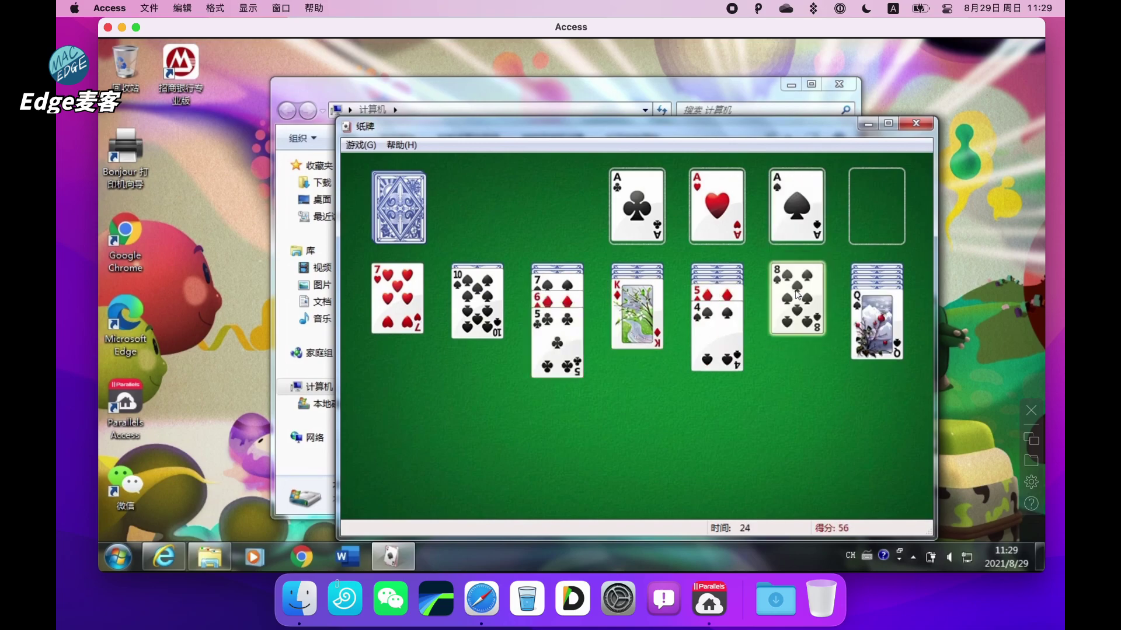
left_click_drag(535, 280, 543, 286)
double_click(397, 298)
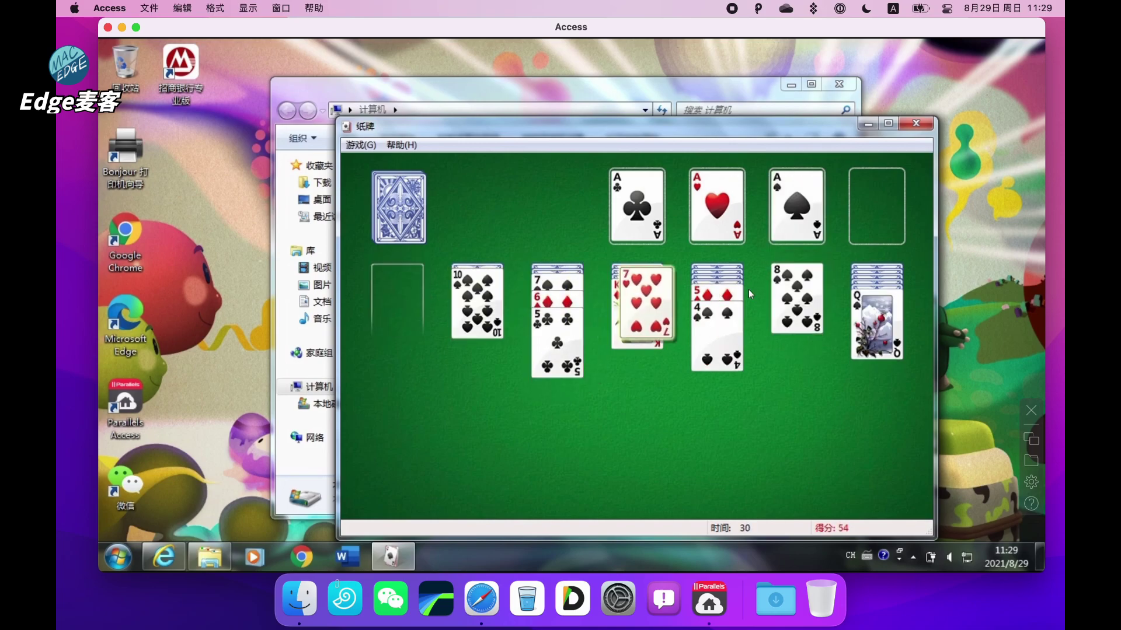
left_click(643, 310)
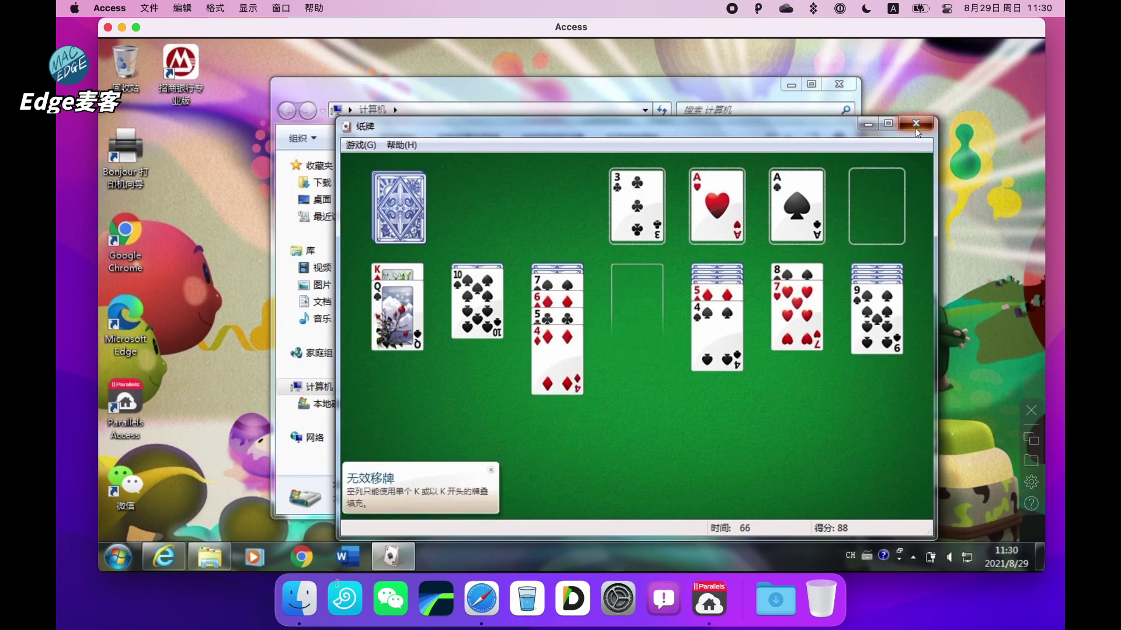
Close the Solitaire game and the 计算机 window on the remote Windows PC
left_click(916, 124)
left_click(658, 342)
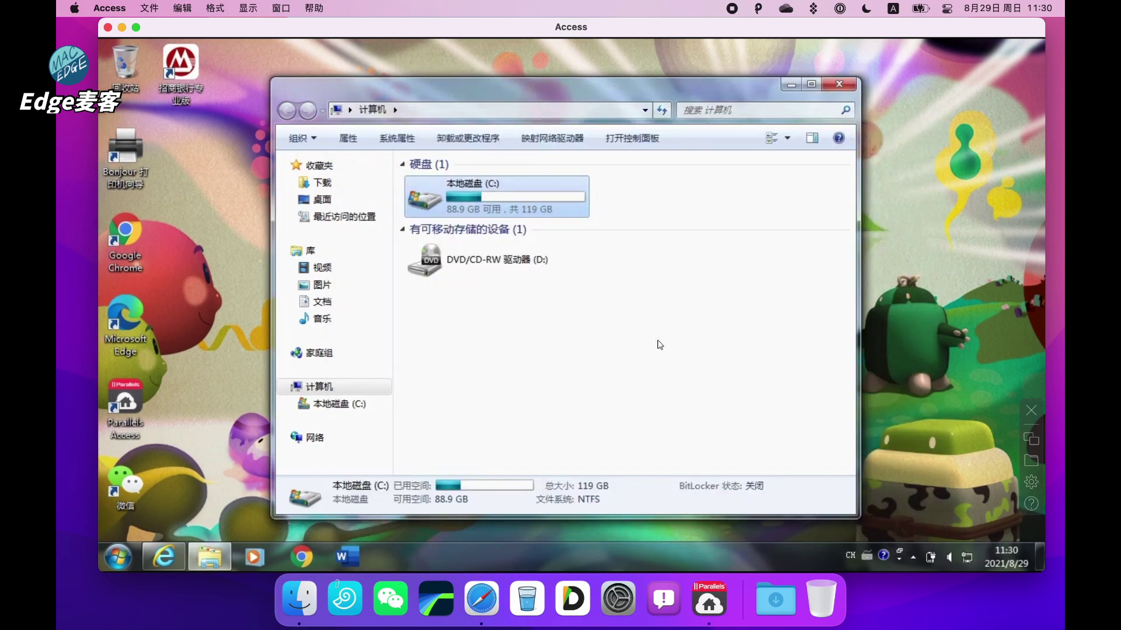
left_click(851, 83)
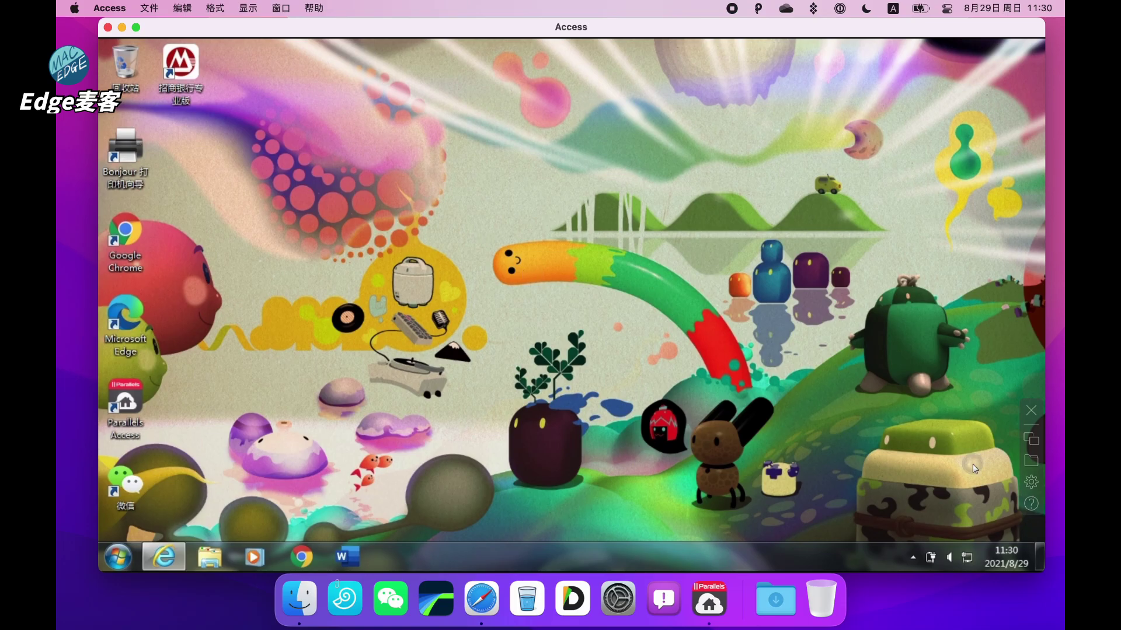
Return to the remote Windows PC's application list and disconnect from that computer
left_click(1033, 447)
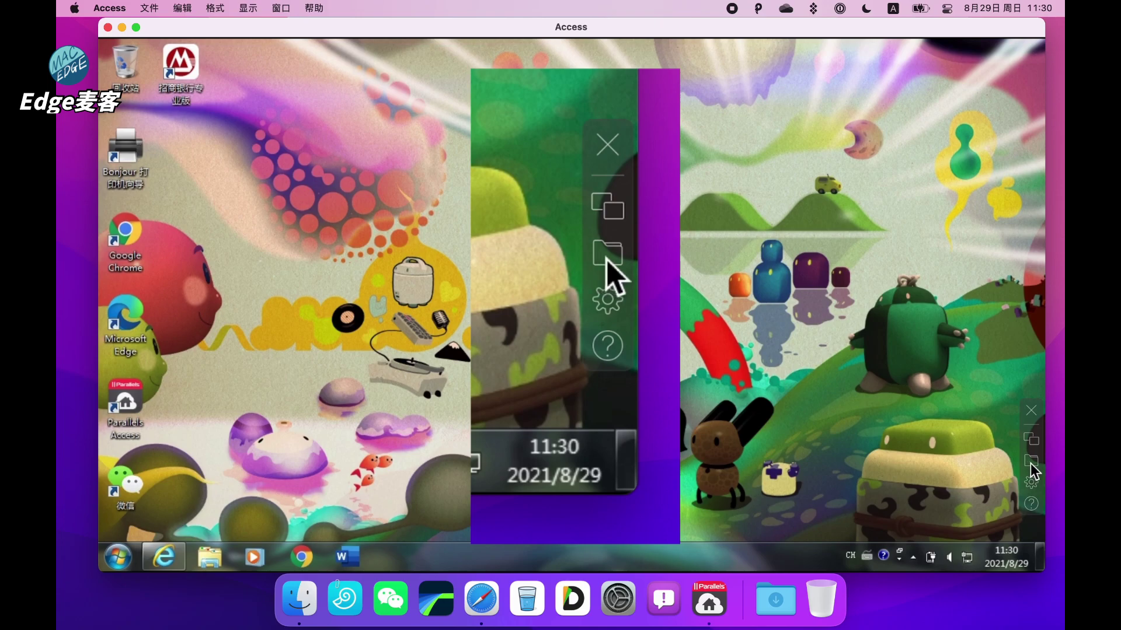
left_click(1032, 436)
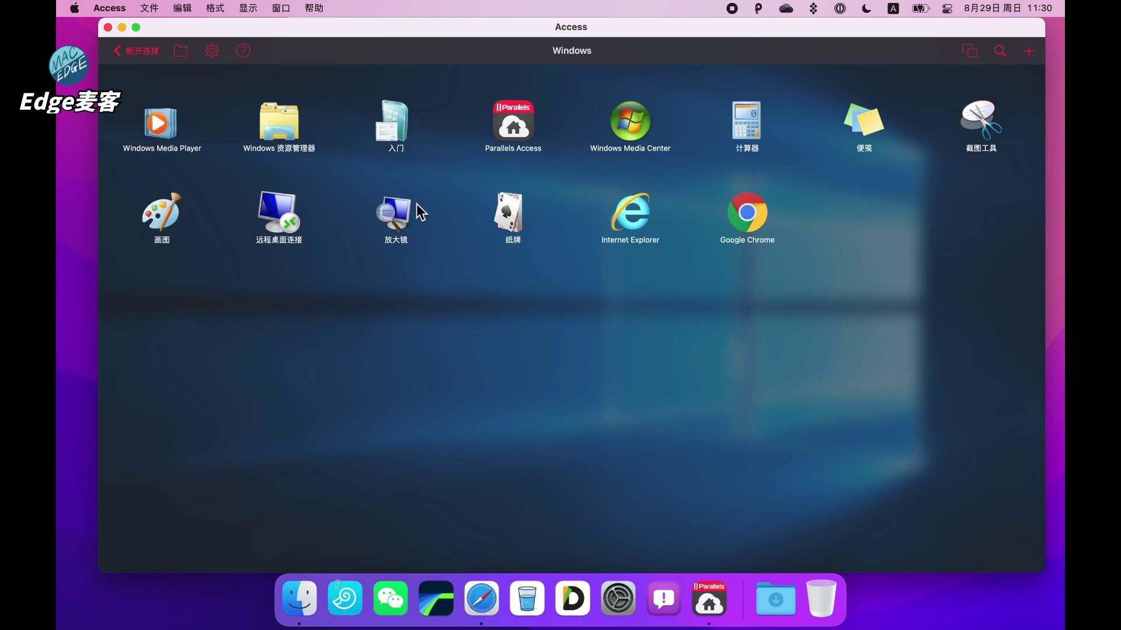
left_click(146, 52)
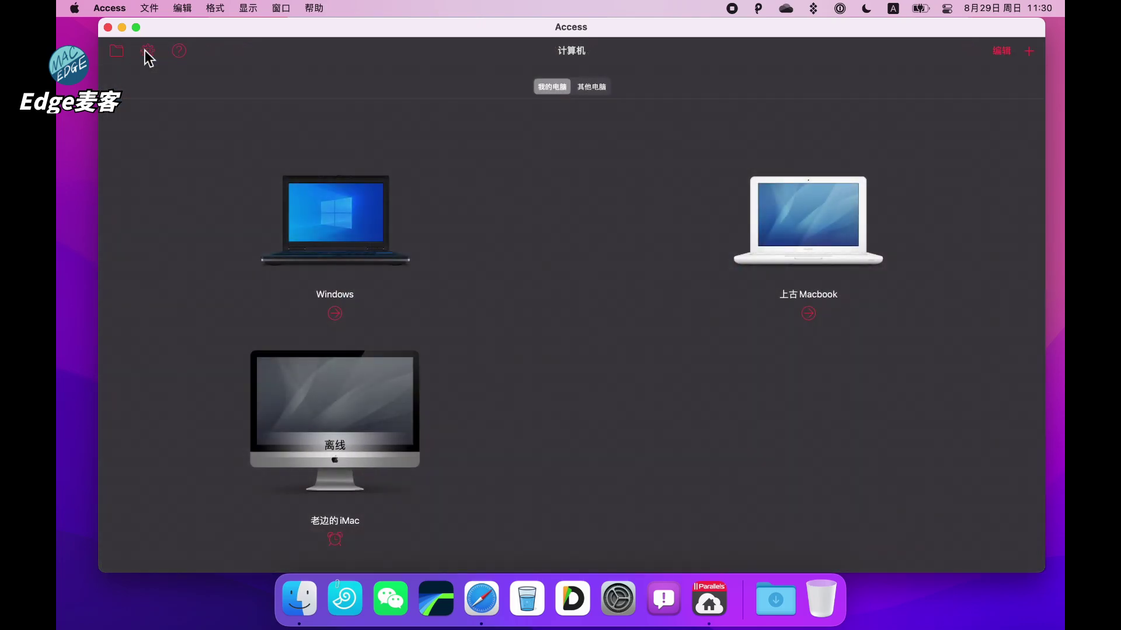
Connect to 上古 Macbook and launch its Terminal, entering the account password to unlock the remote Mac
left_click(803, 235)
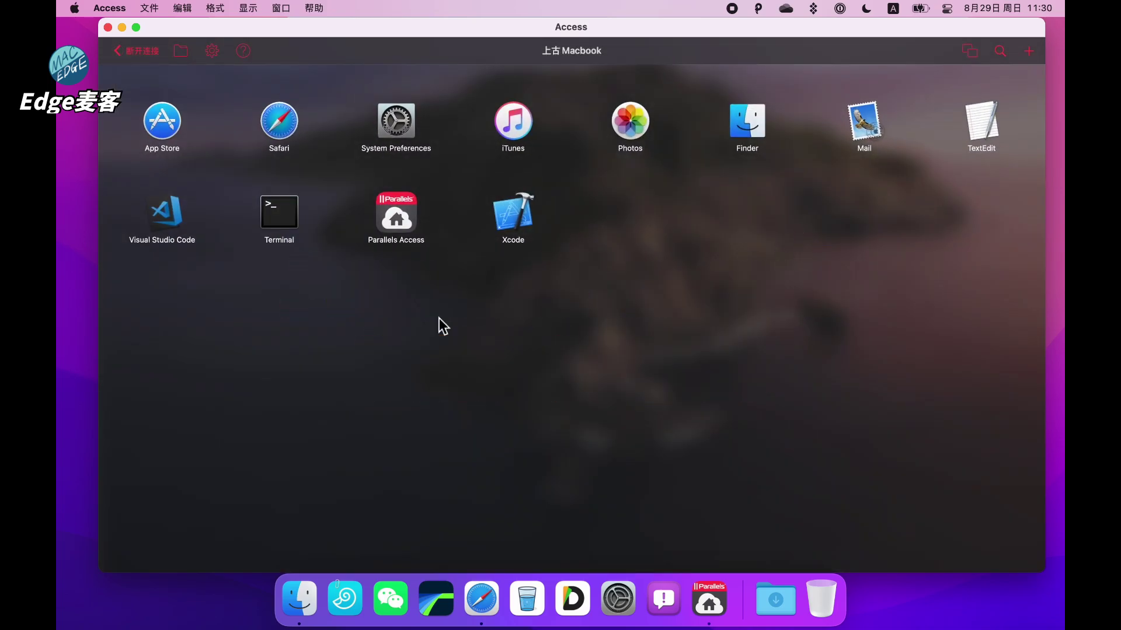
left_click(279, 230)
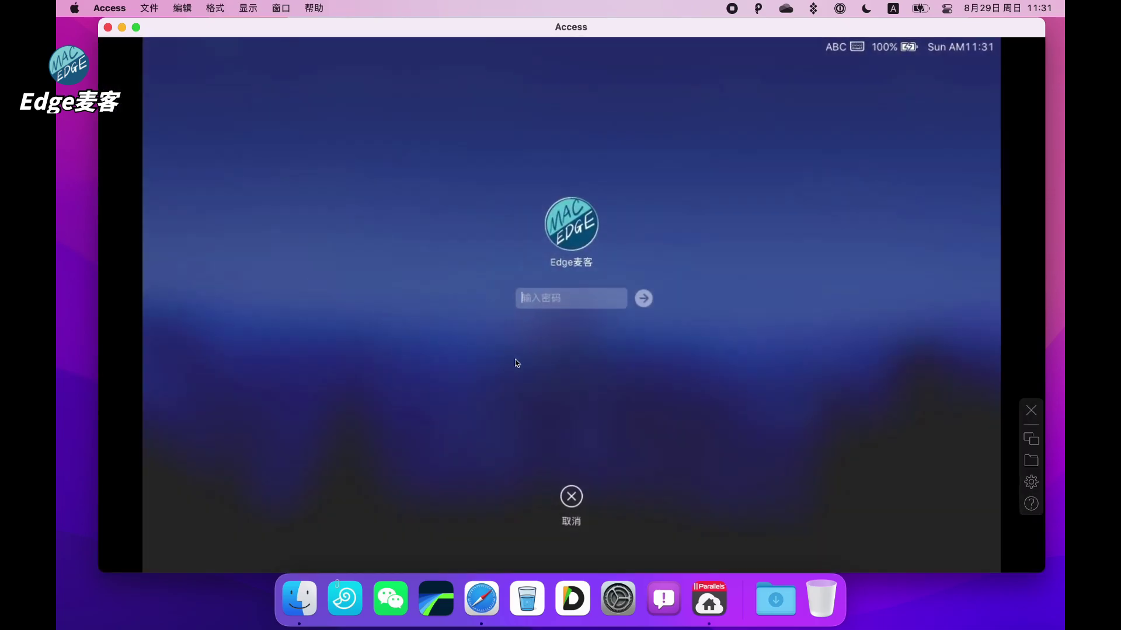
type("••••••••••••••••")
key("Return")
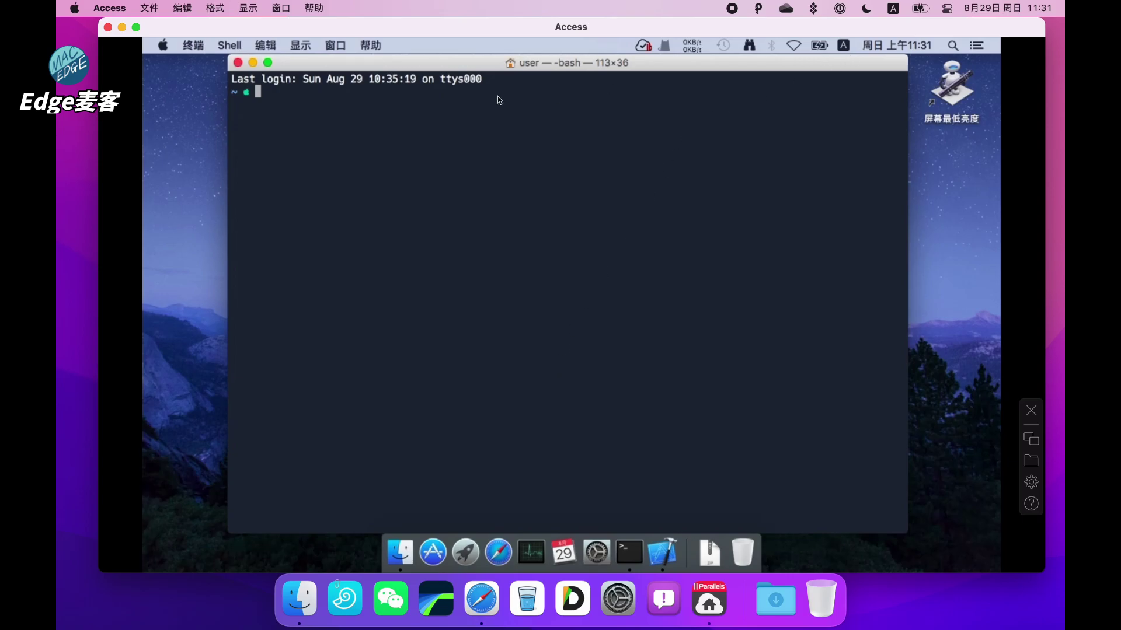
Close the remote Terminal window and switch the Access window to full screen
left_click(238, 62)
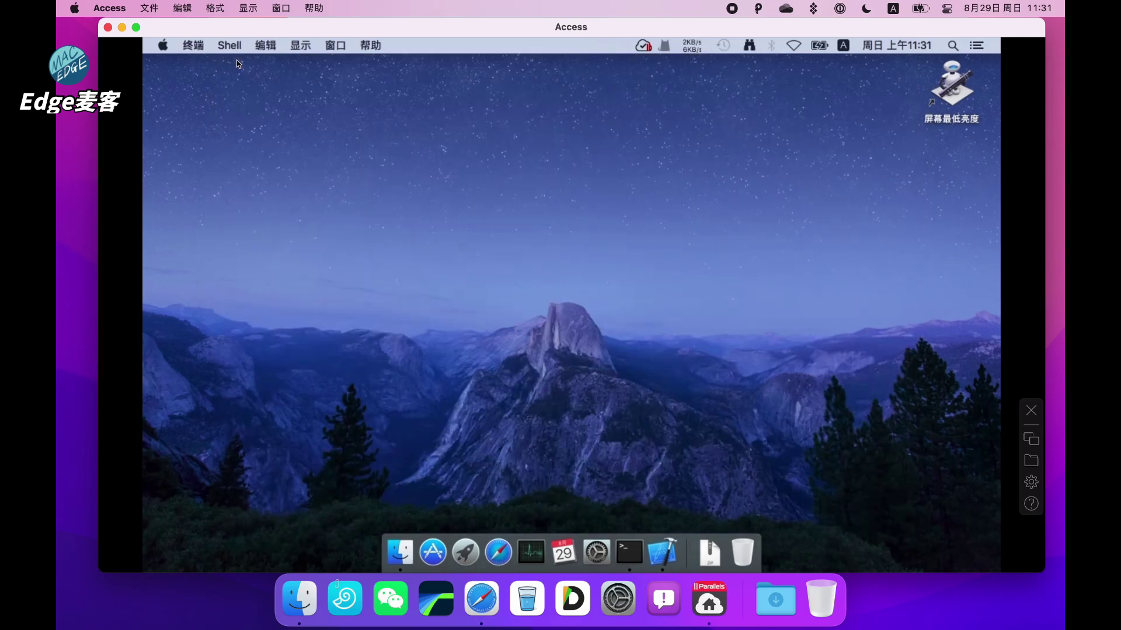
left_click(248, 8)
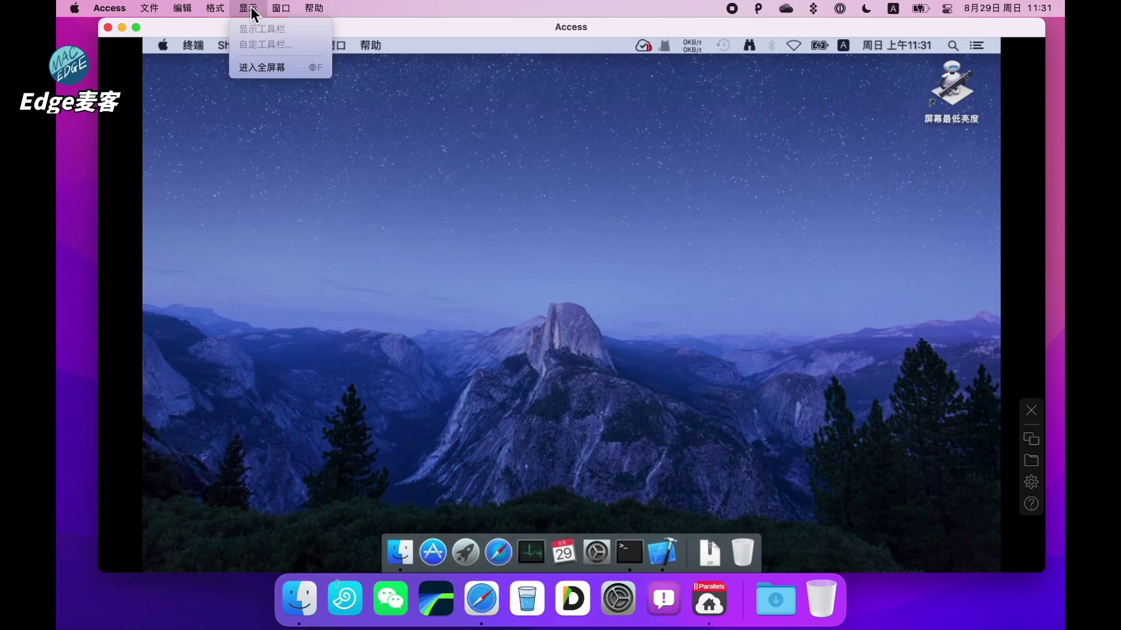
left_click(250, 69)
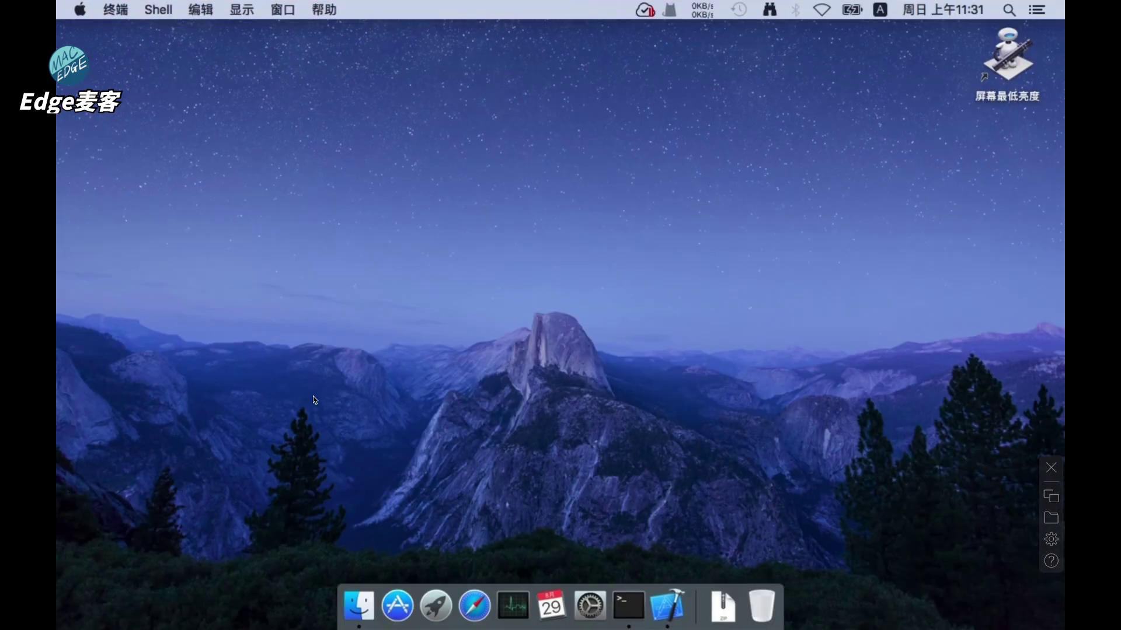
Open Xcode on the remote MacBook and browse the CVCalendar project's files, displaying CVCalendar.h and the Products group
left_click(314, 400)
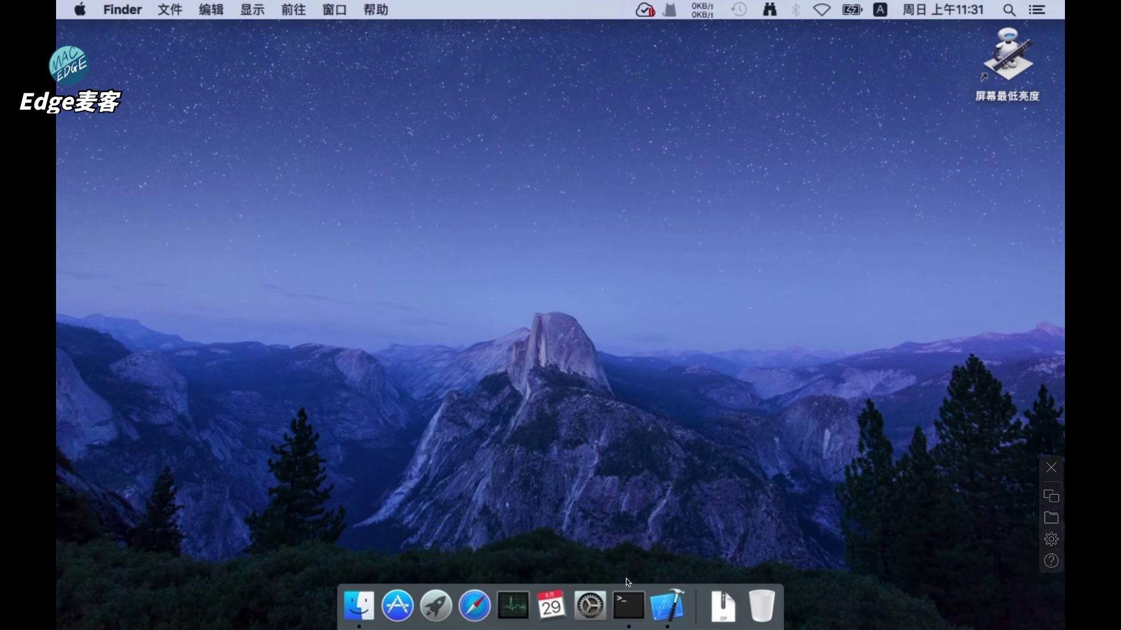
left_click(668, 607)
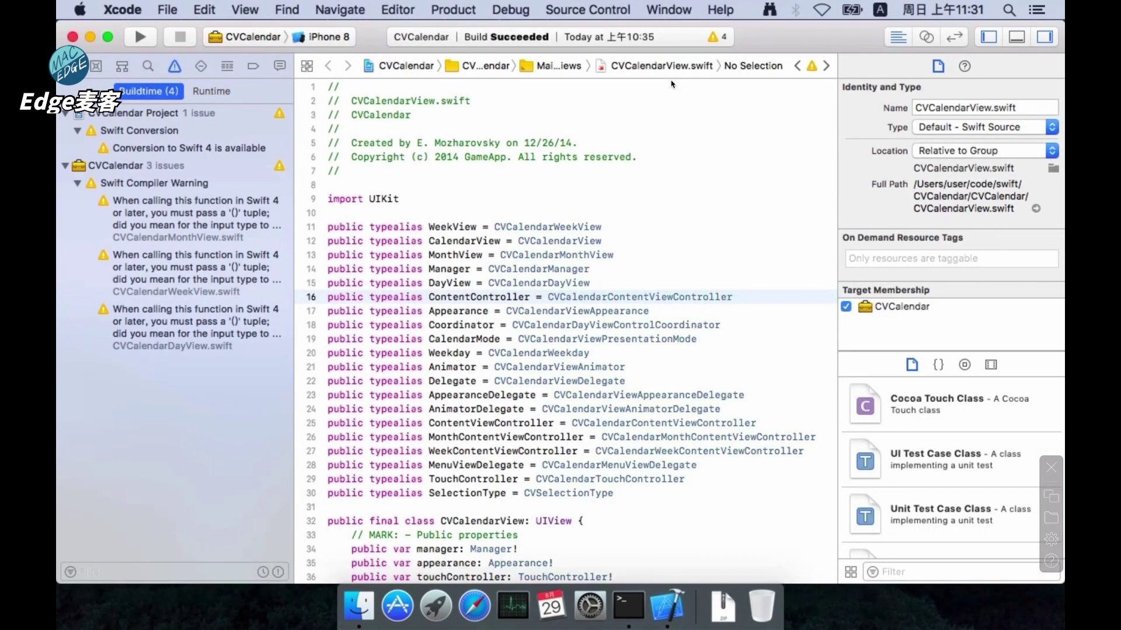
left_click(70, 66)
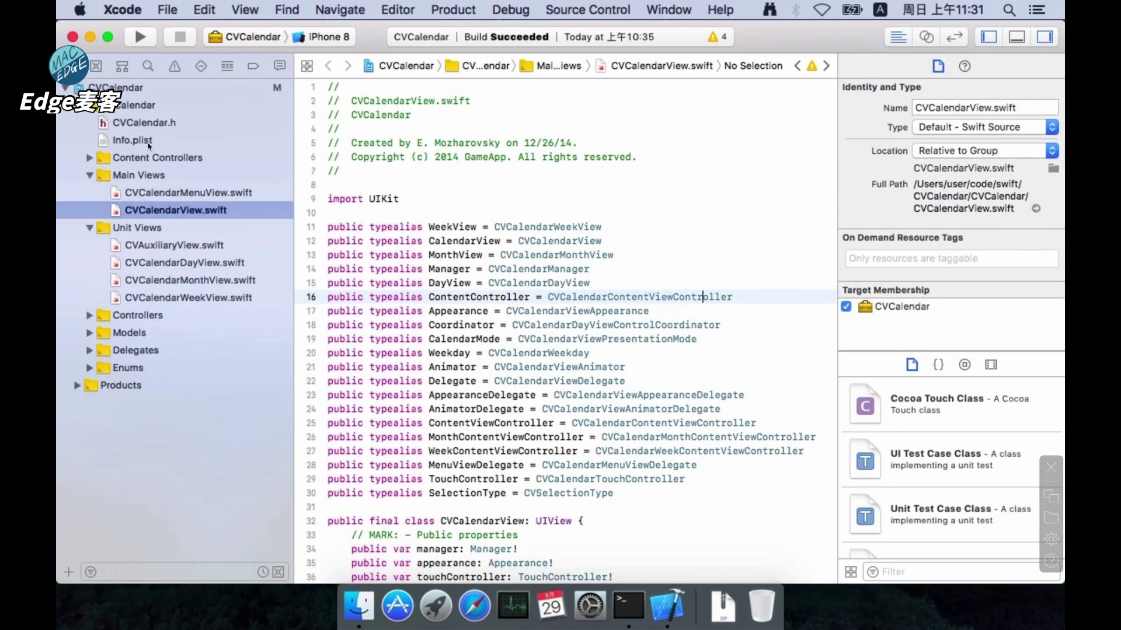
left_click(144, 122)
left_click(459, 310)
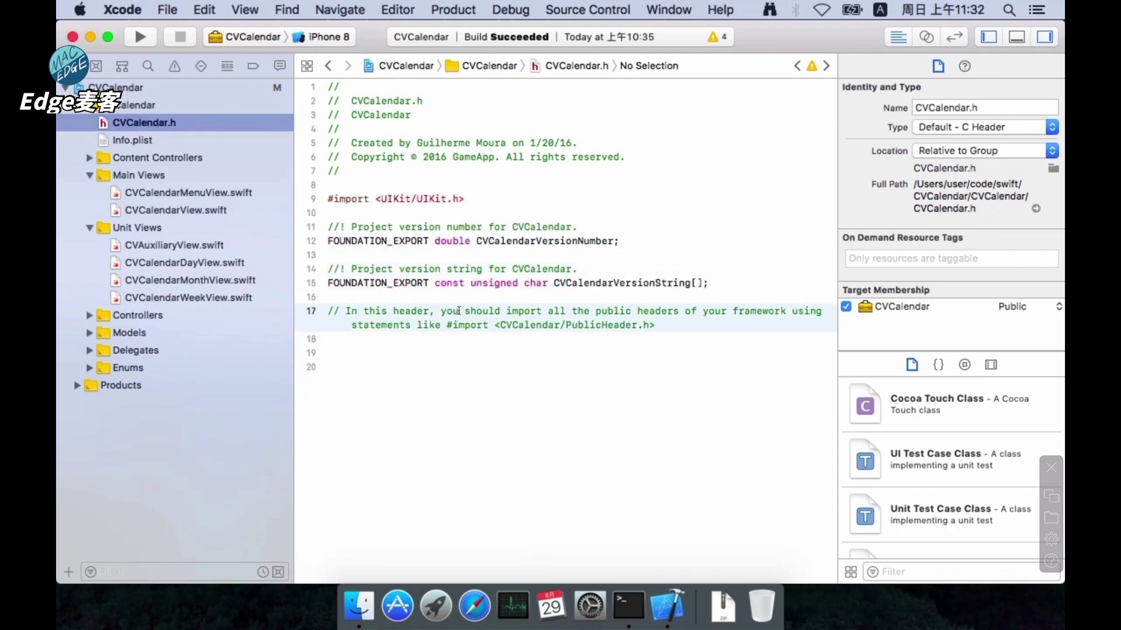
left_click(77, 385)
left_click(77, 385)
left_click(114, 88)
Launch iTunes on the remote MacBook from Launchpad
key("F4")
left_click(448, 87)
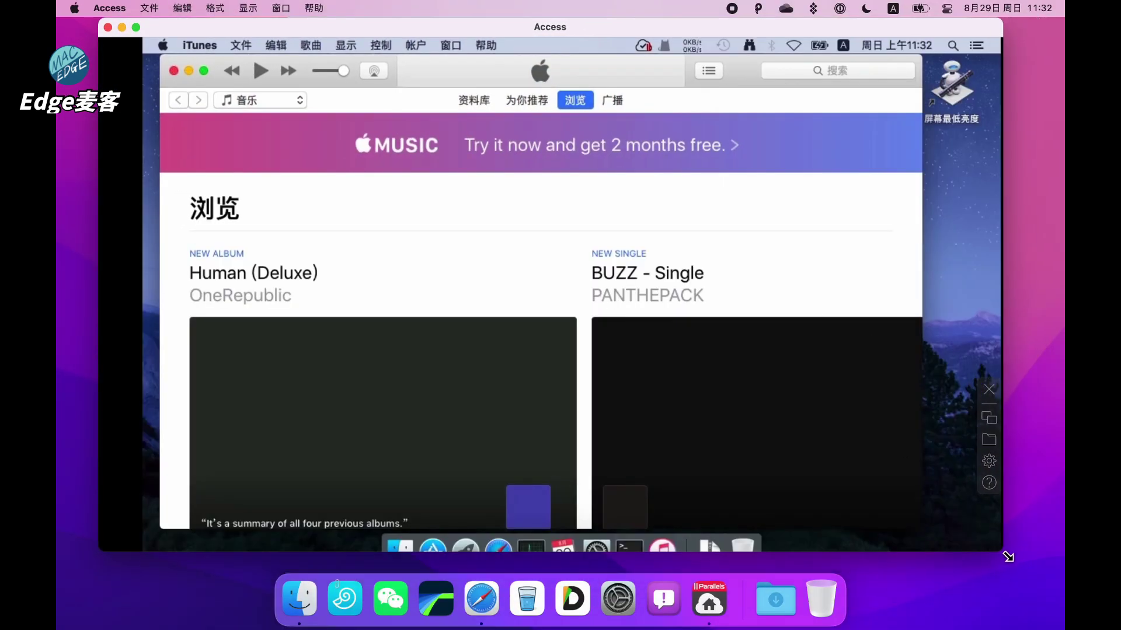
Resize the Access window and shift the Edge麦客-透明底 image slightly within the remote 文稿 folder
left_click_drag(1008, 556, 960, 566)
left_click(281, 9)
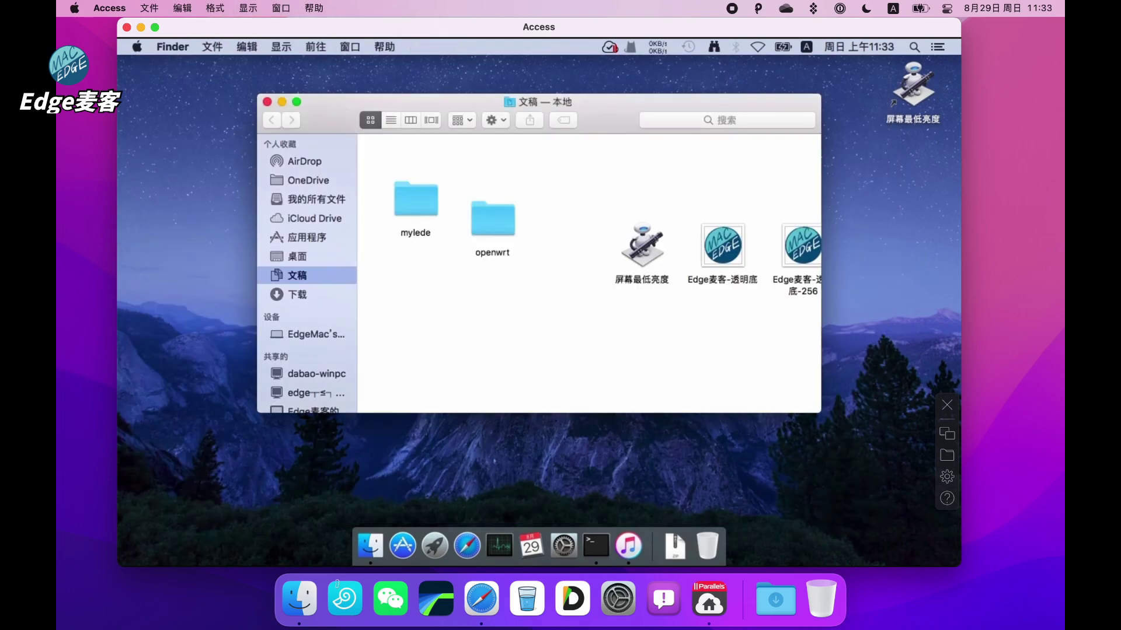
left_click(714, 252)
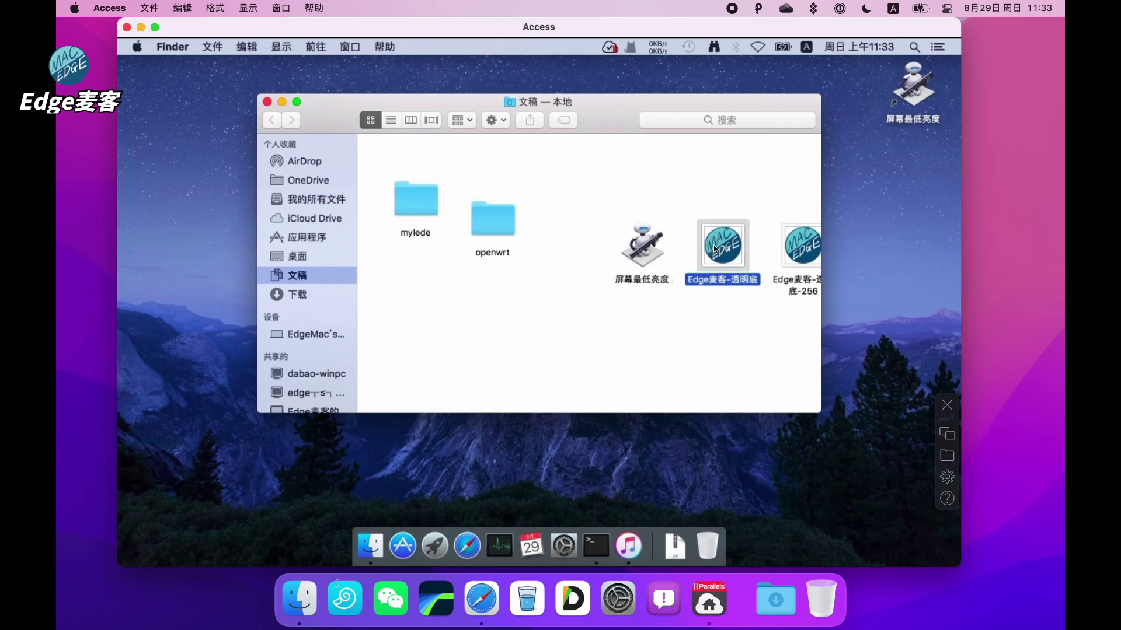
mouse_move(724, 248)
left_mouse_down()
mouse_move(889, 233)
mouse_move(1021, 205)
mouse_move(973, 240)
mouse_move(720, 236)
mouse_move(748, 253)
mouse_move(1060, 224)
mouse_move(723, 235)
left_mouse_up()
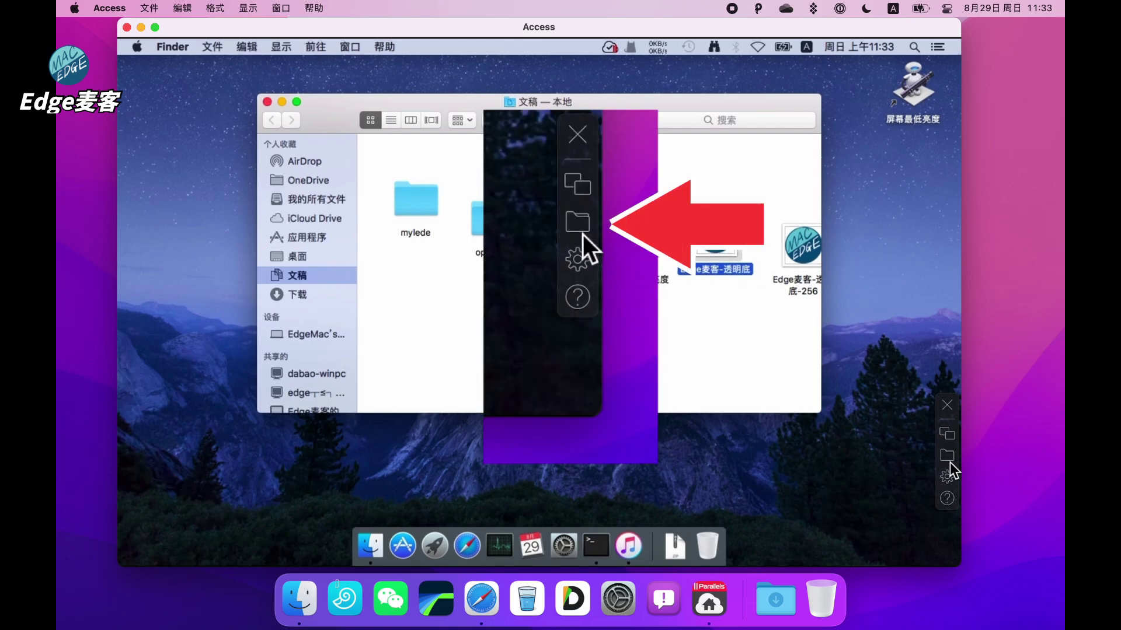
Import the 7-Zip website screenshot from the photo library into the local 在此设备上 files in Access and open it
left_click(947, 458)
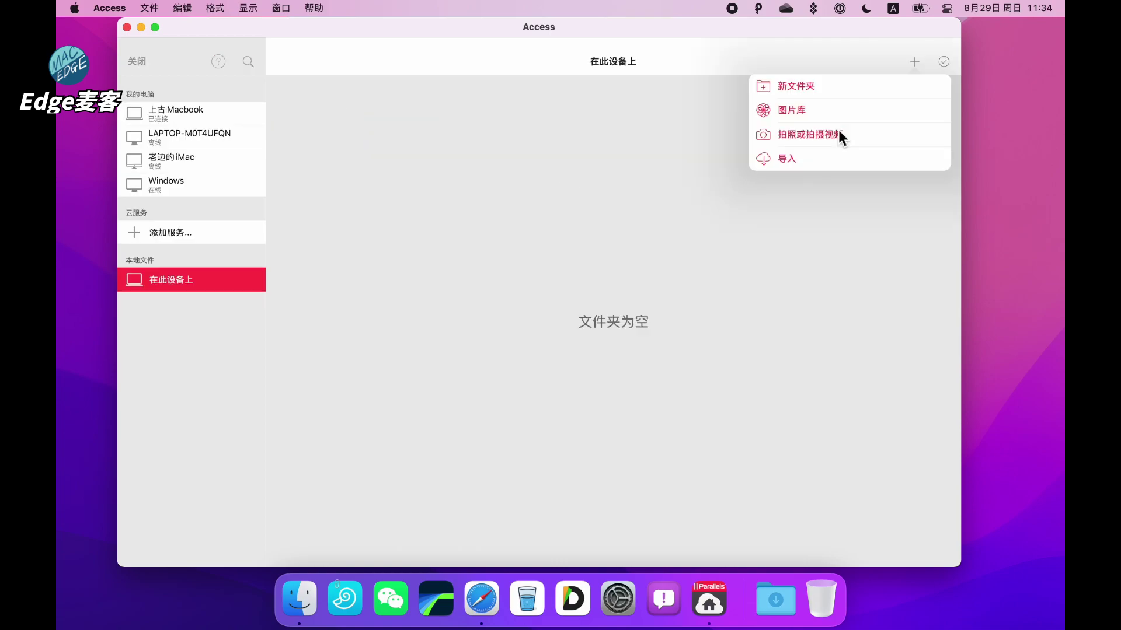
left_click(808, 110)
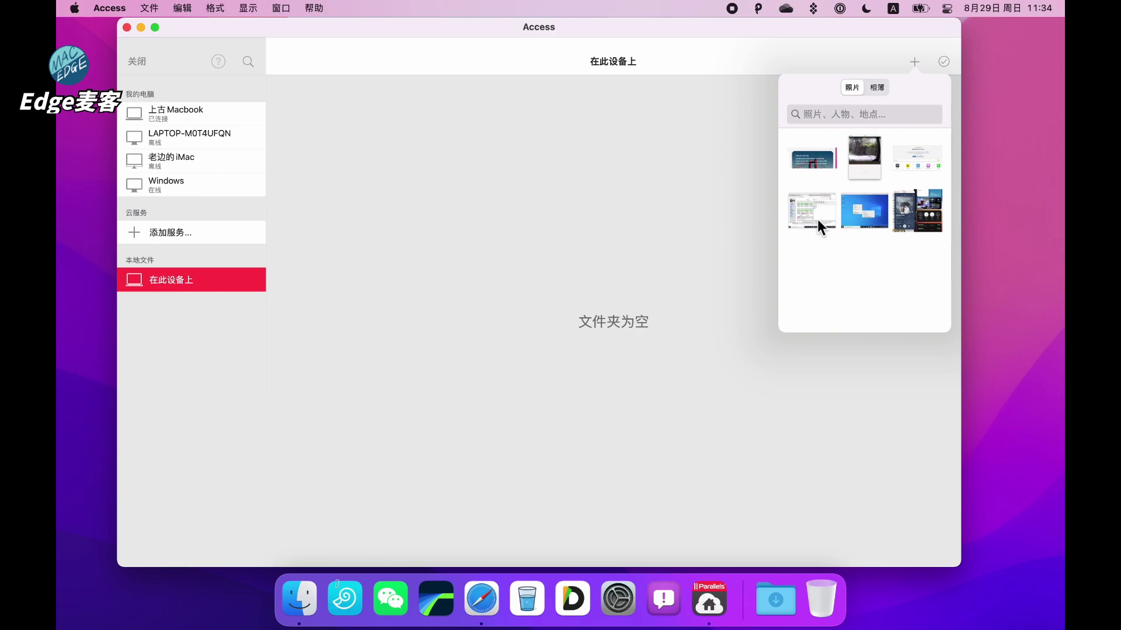
left_click(802, 212)
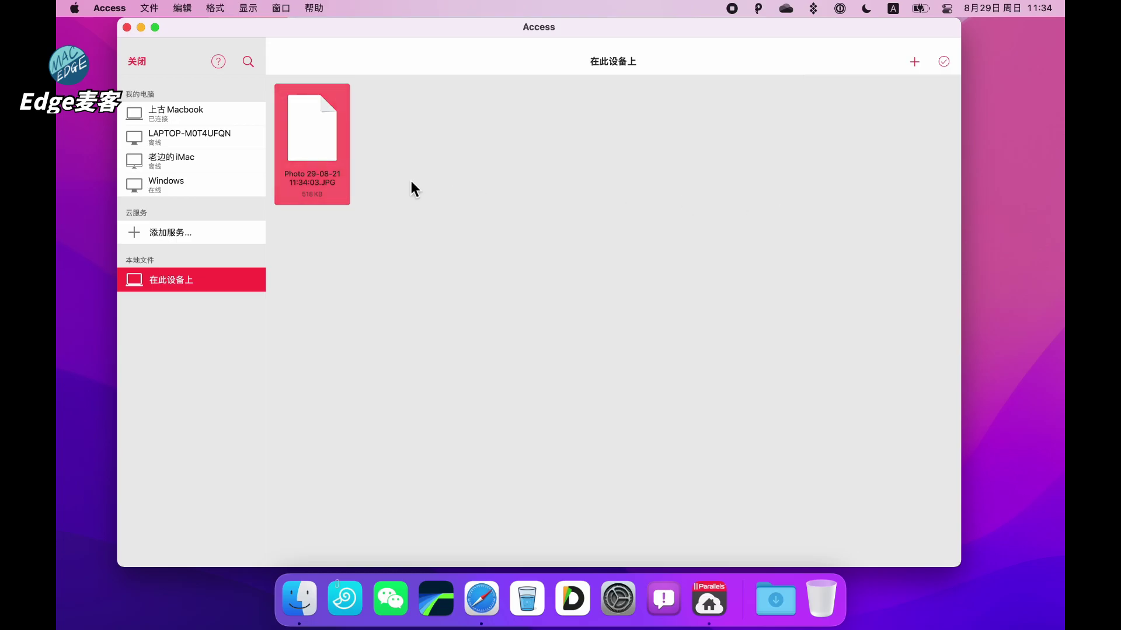
double_click(329, 145)
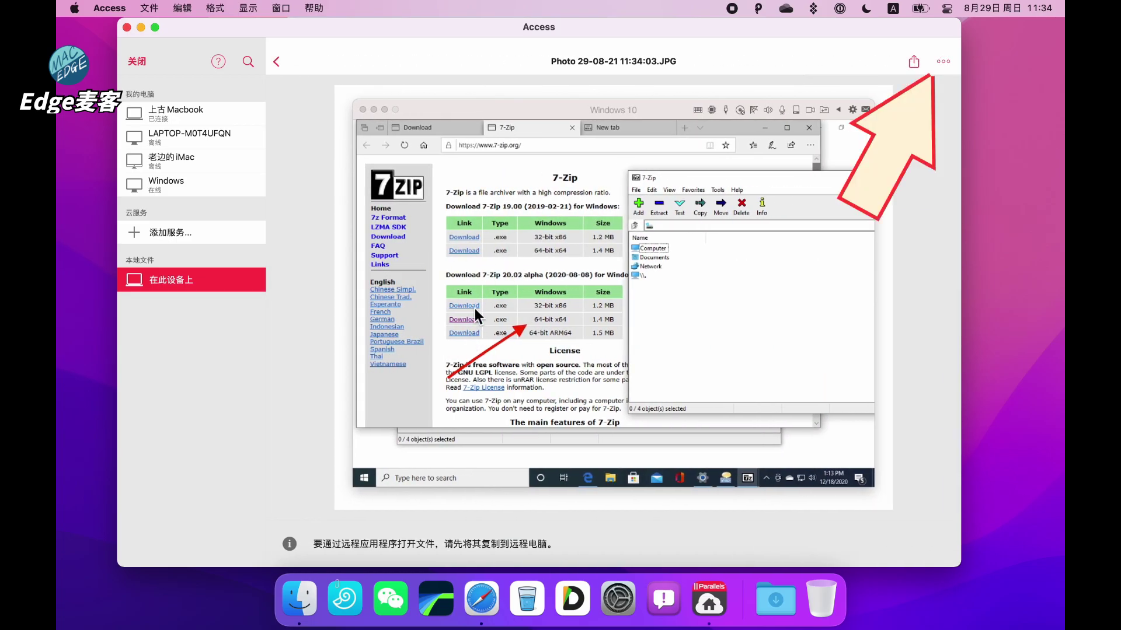
Move the imported photo to the Desktop folder of 上古 Macbook and return to the remote desktop
left_click(942, 62)
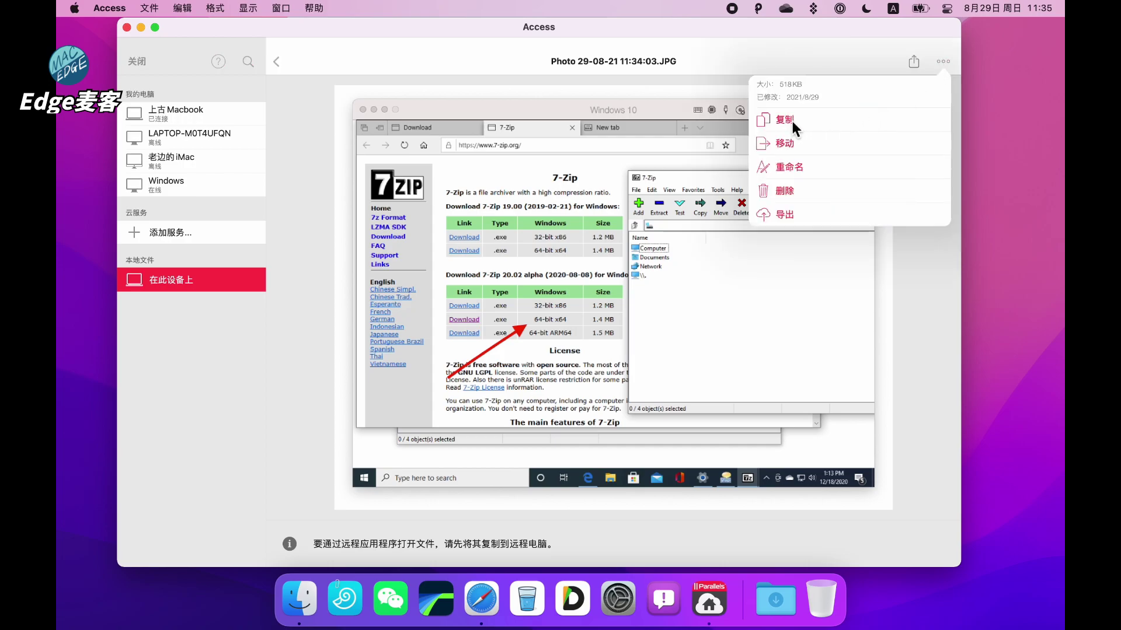
left_click(784, 143)
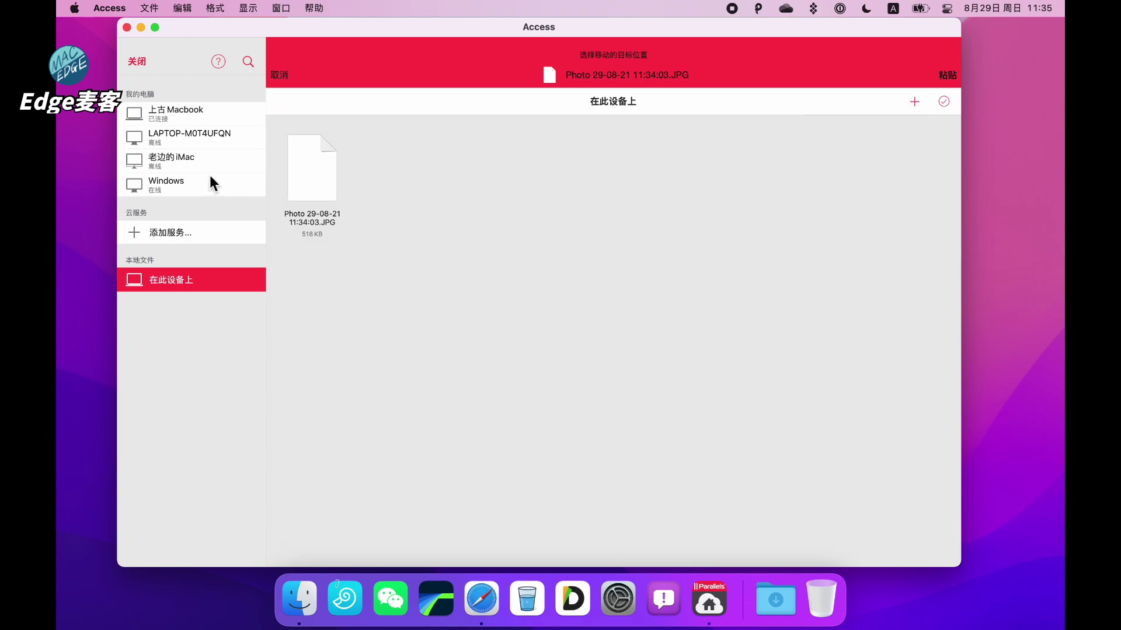
left_click(212, 117)
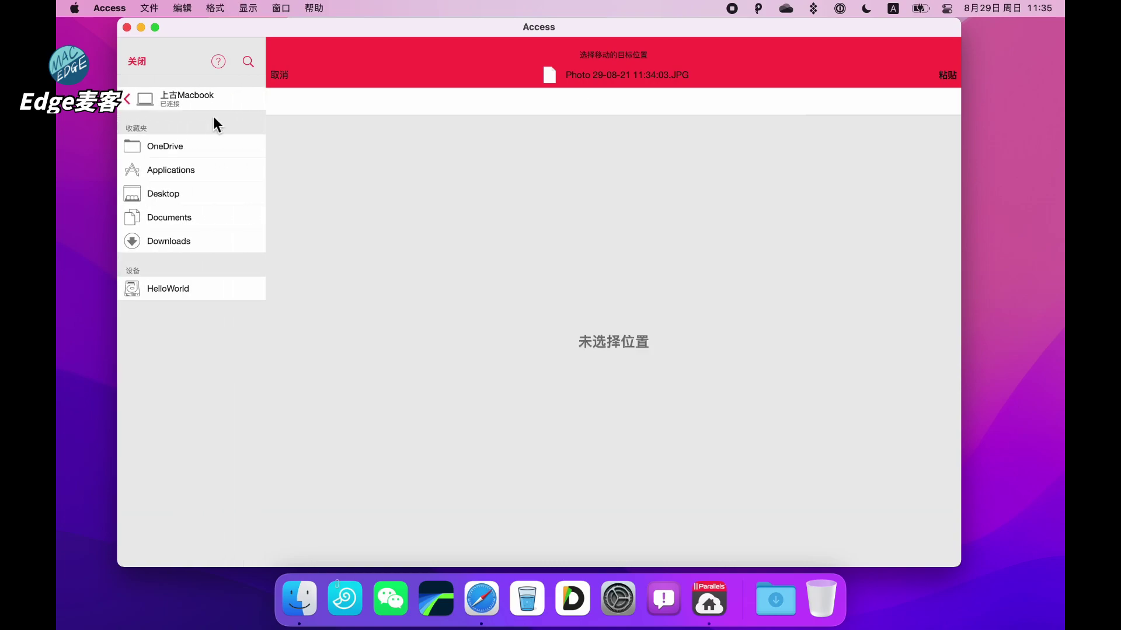
left_click(192, 194)
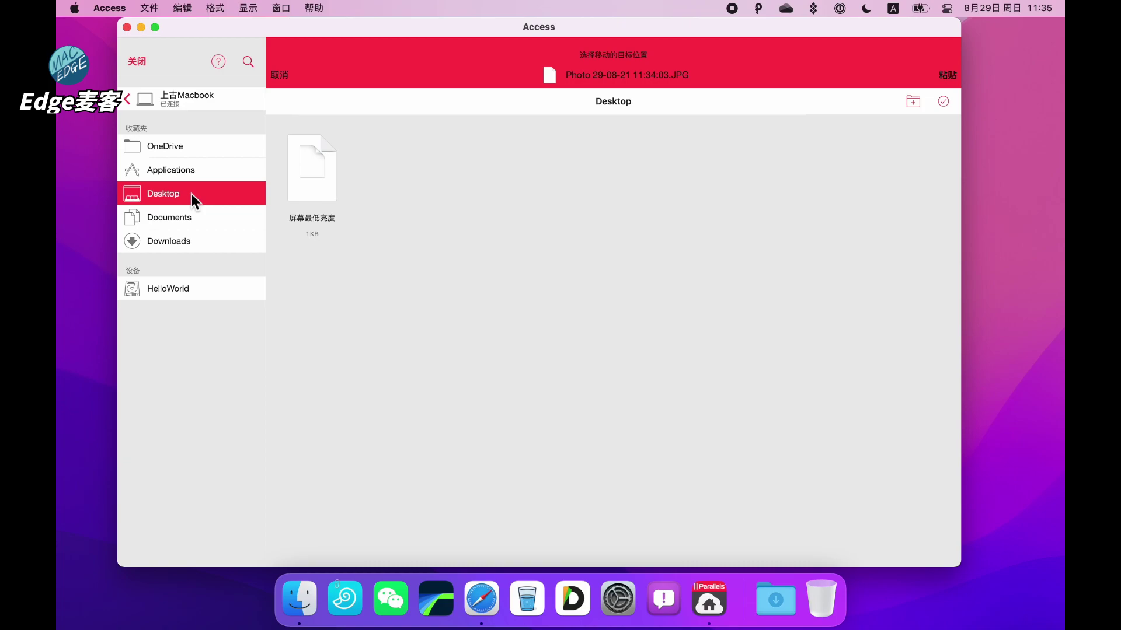
left_click(948, 75)
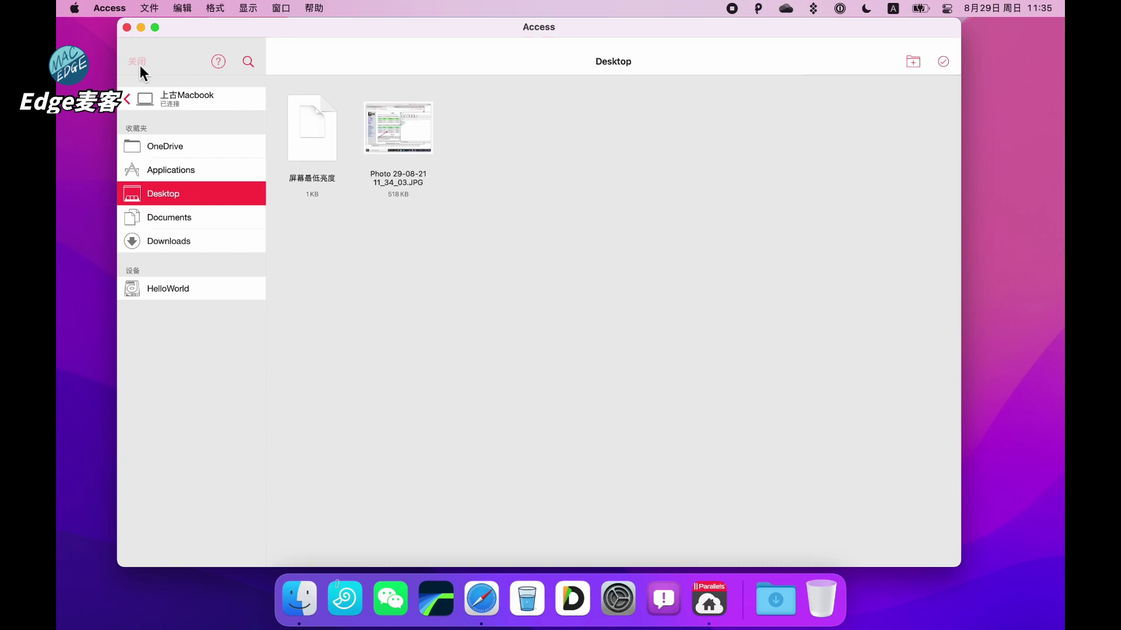
left_click(139, 65)
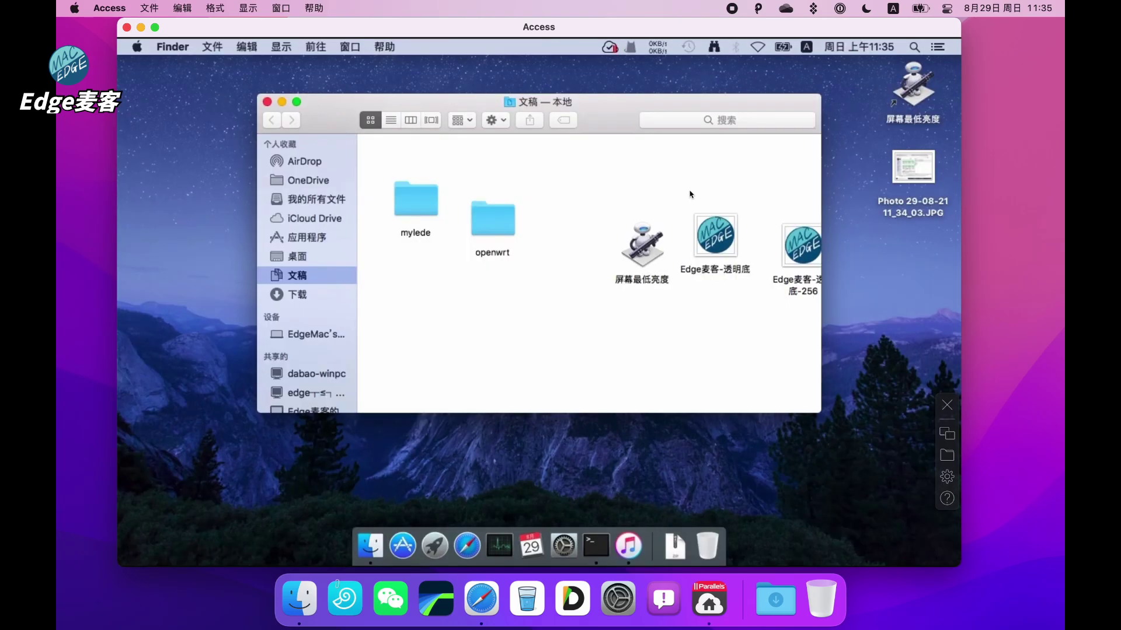
Move the remote Finder window aside, preview the transferred photo on the remote desktop with Quick Look, and close the preview
left_click_drag(614, 102, 516, 99)
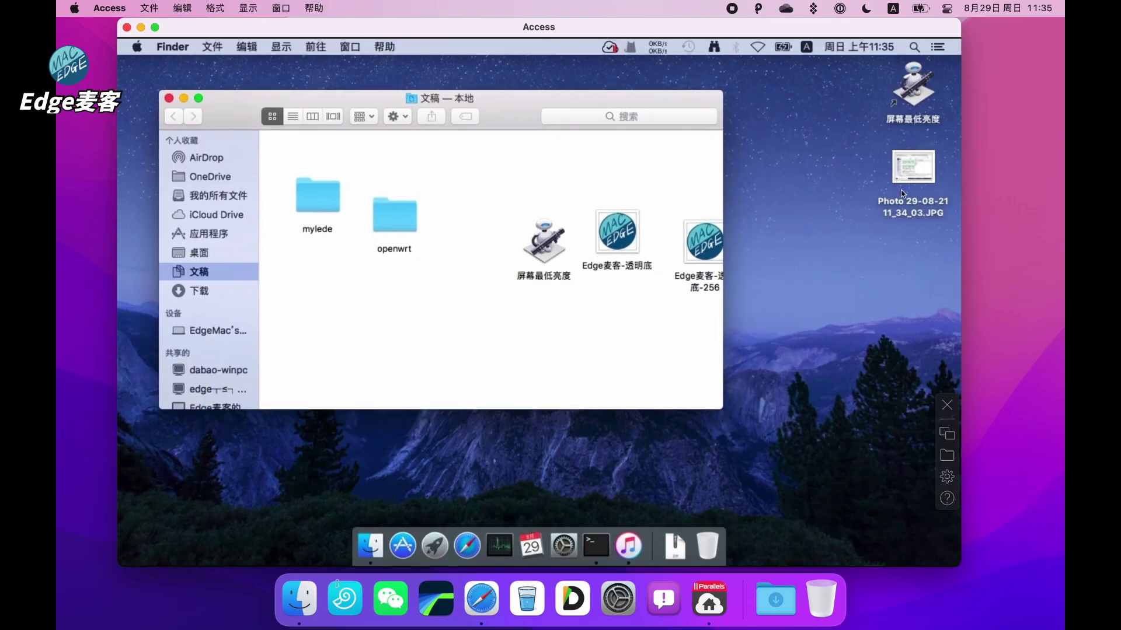
left_click(915, 173)
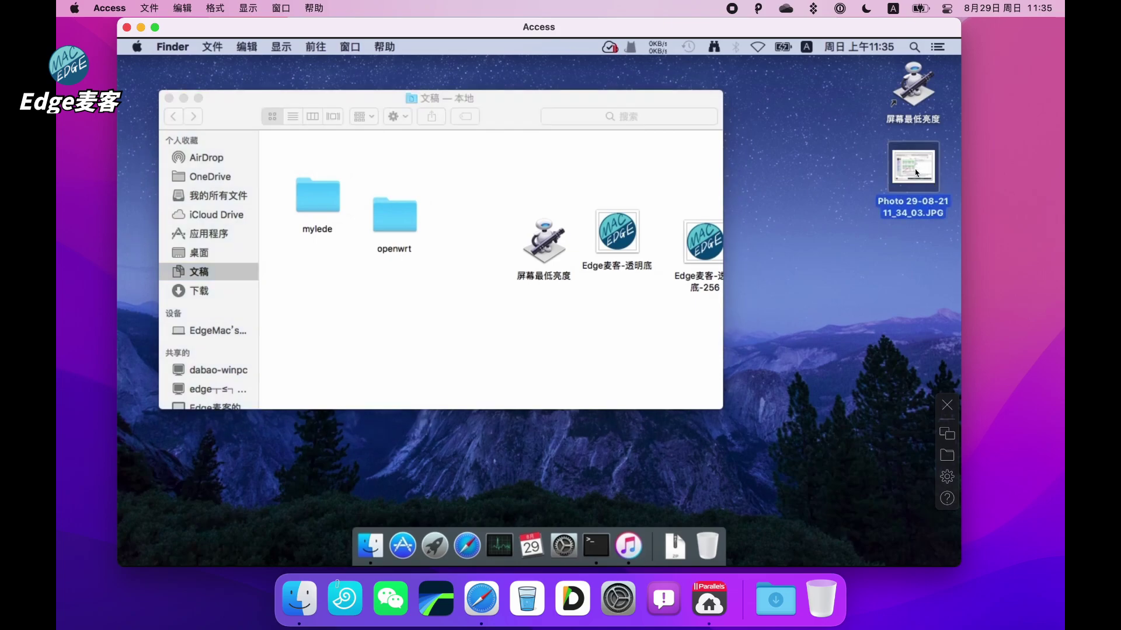
key("space")
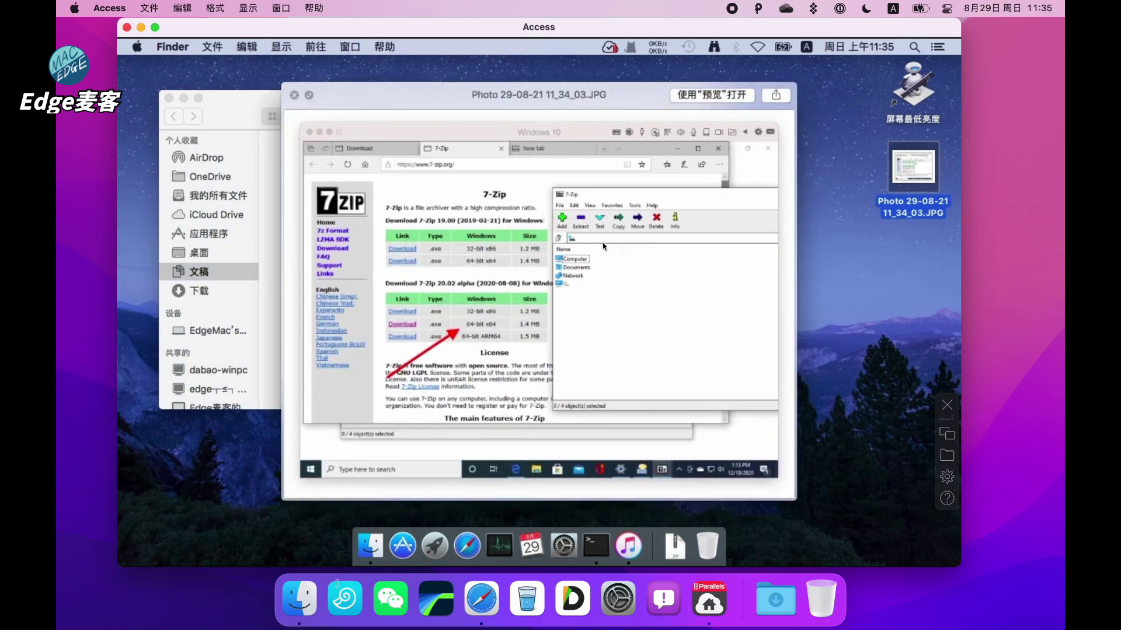
left_click(294, 96)
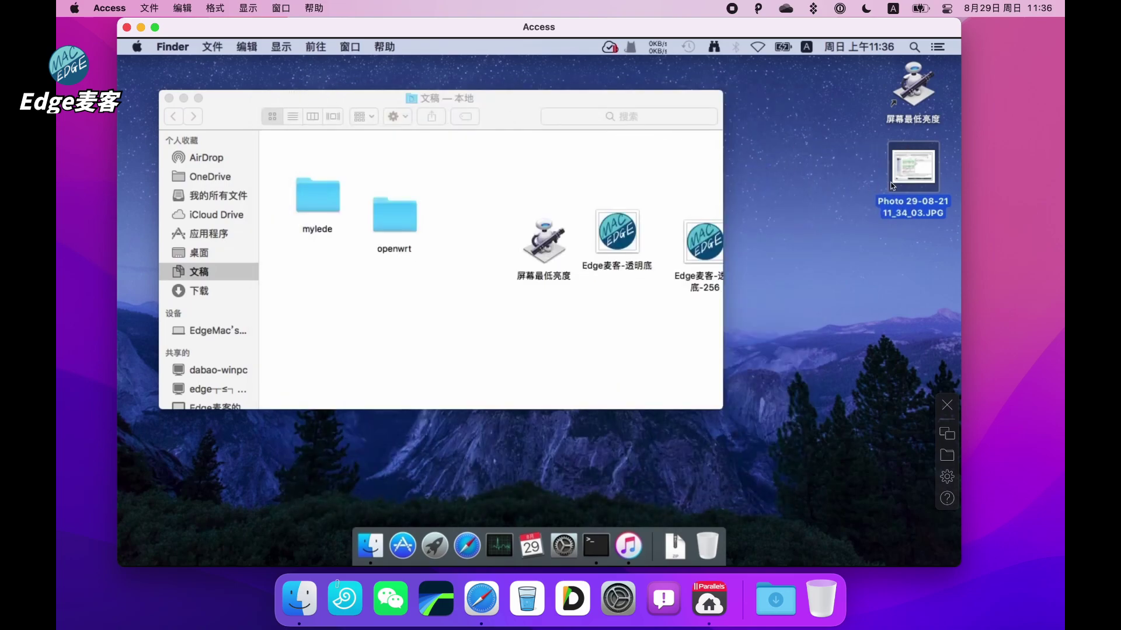
Move the transferred photo from the remote desktop to the Trash and empty the Trash permanently
left_click_drag(909, 173, 717, 541)
right_click(706, 549)
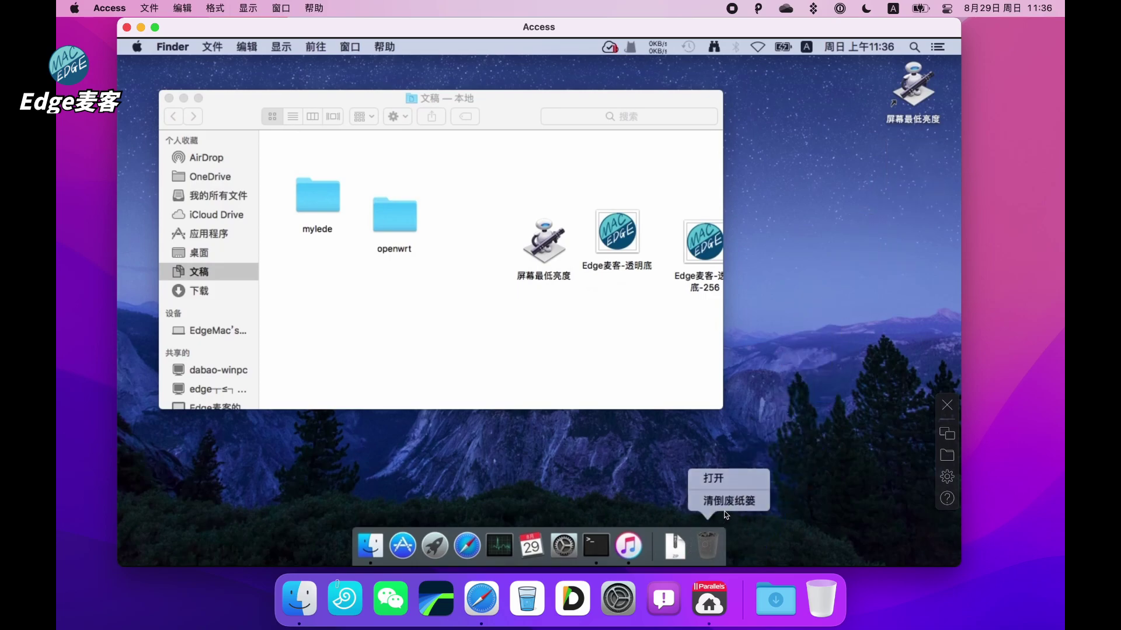
left_click(727, 503)
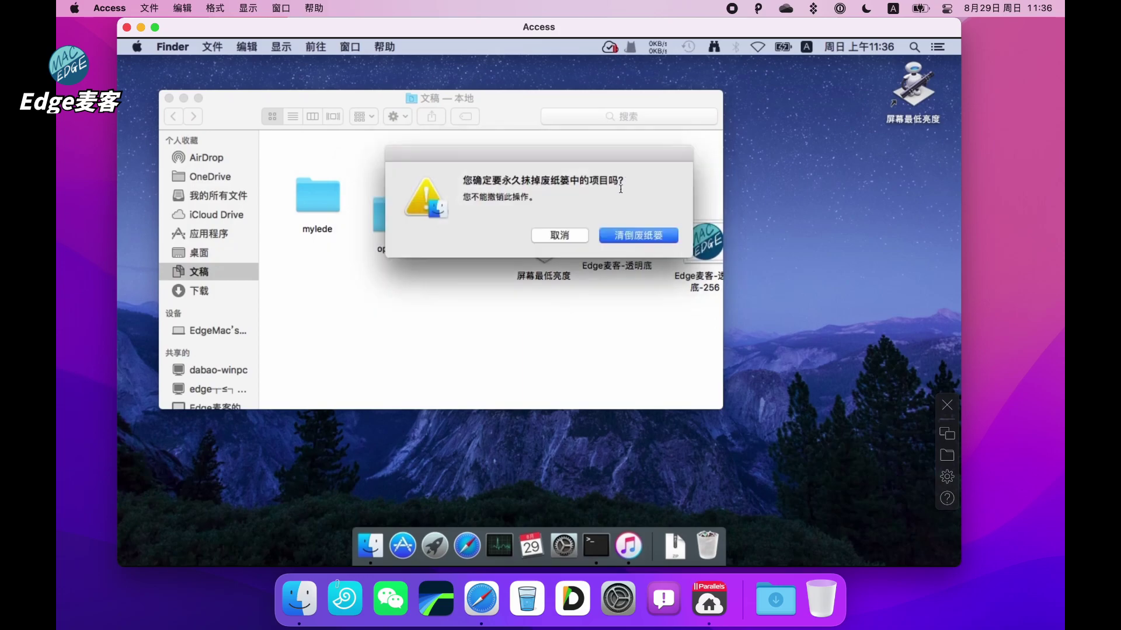
left_click(630, 239)
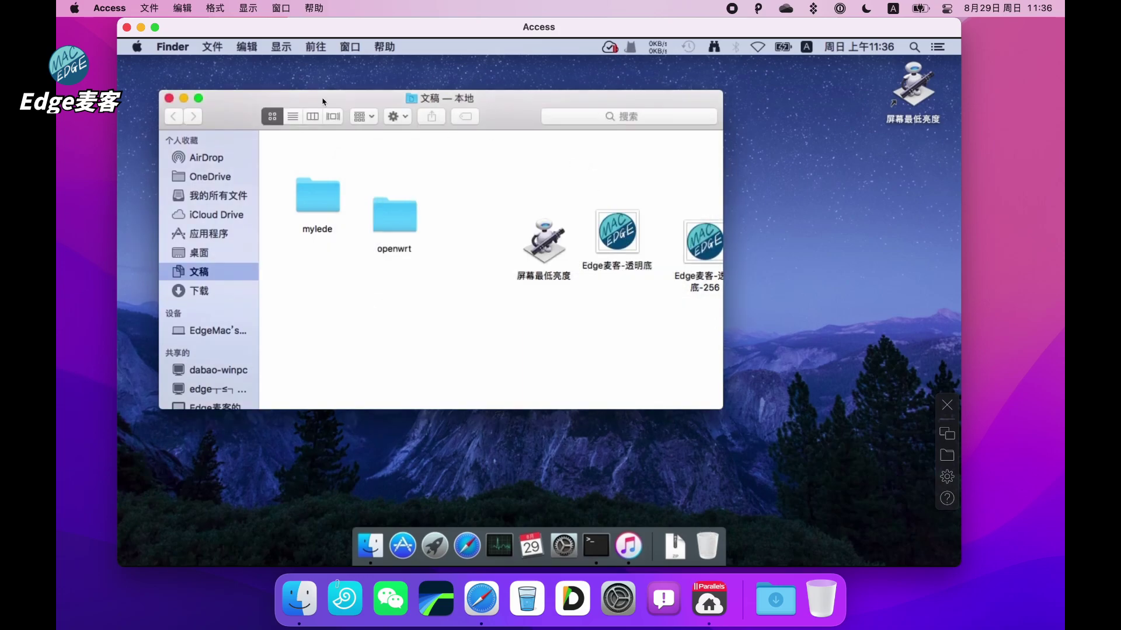
Close the remote Finder window, leave the 上古 Macbook session and close the Access window
left_click(168, 98)
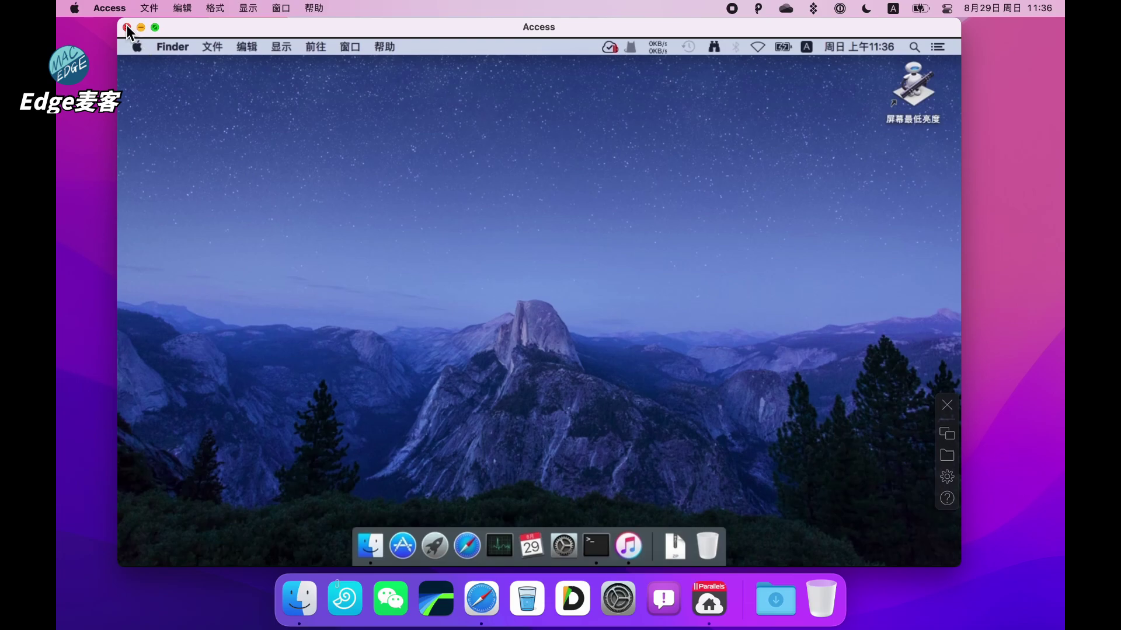
left_click(947, 408)
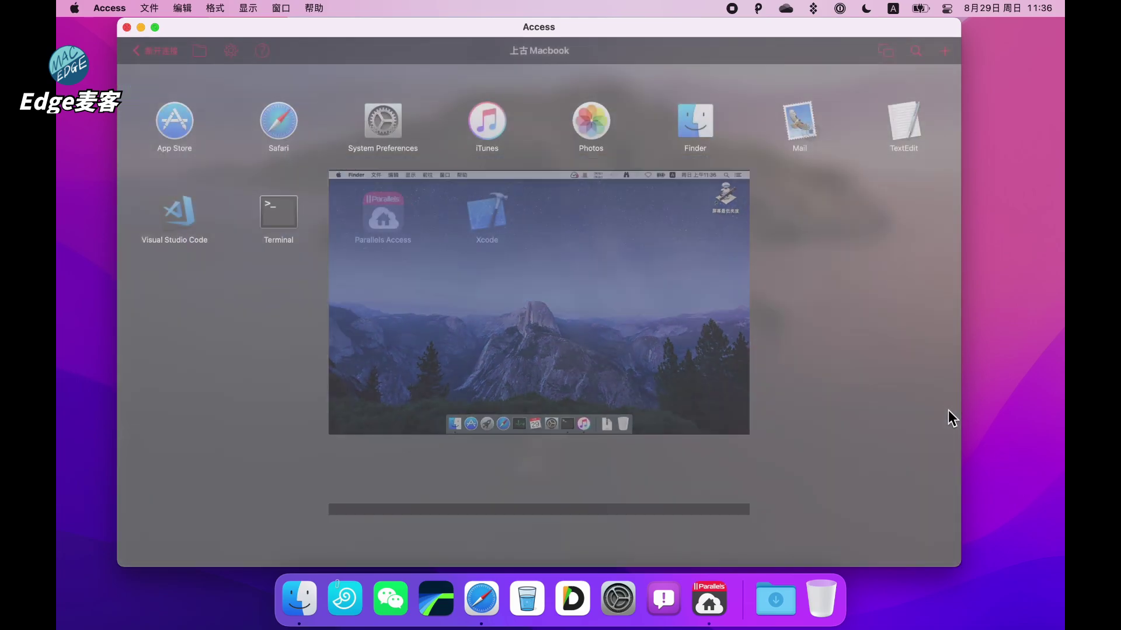
left_click(162, 55)
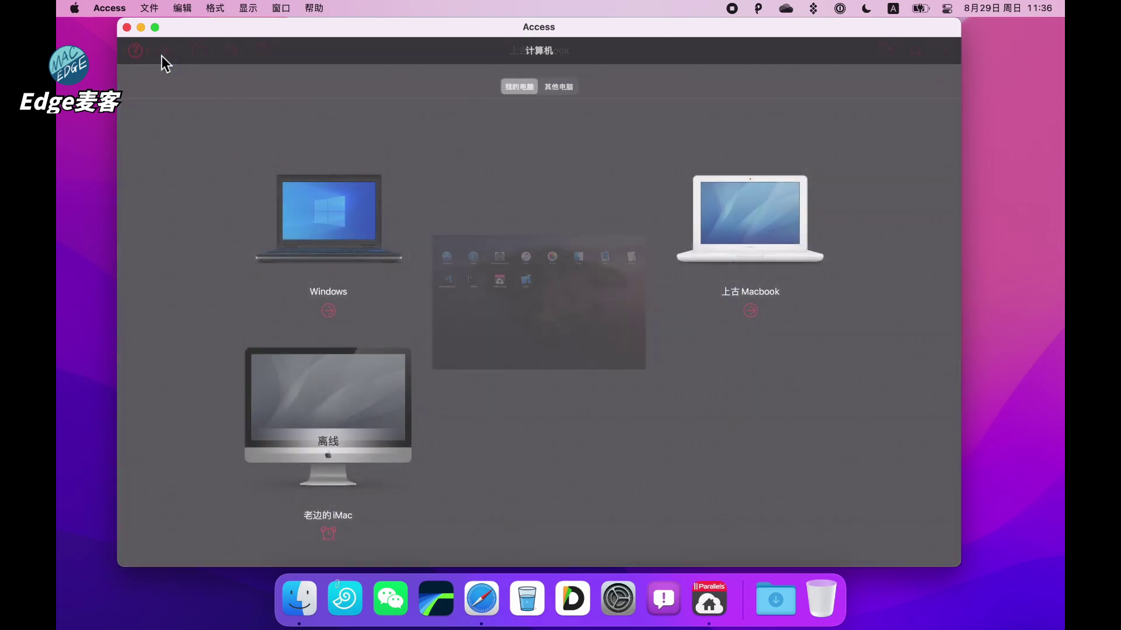
left_click(127, 27)
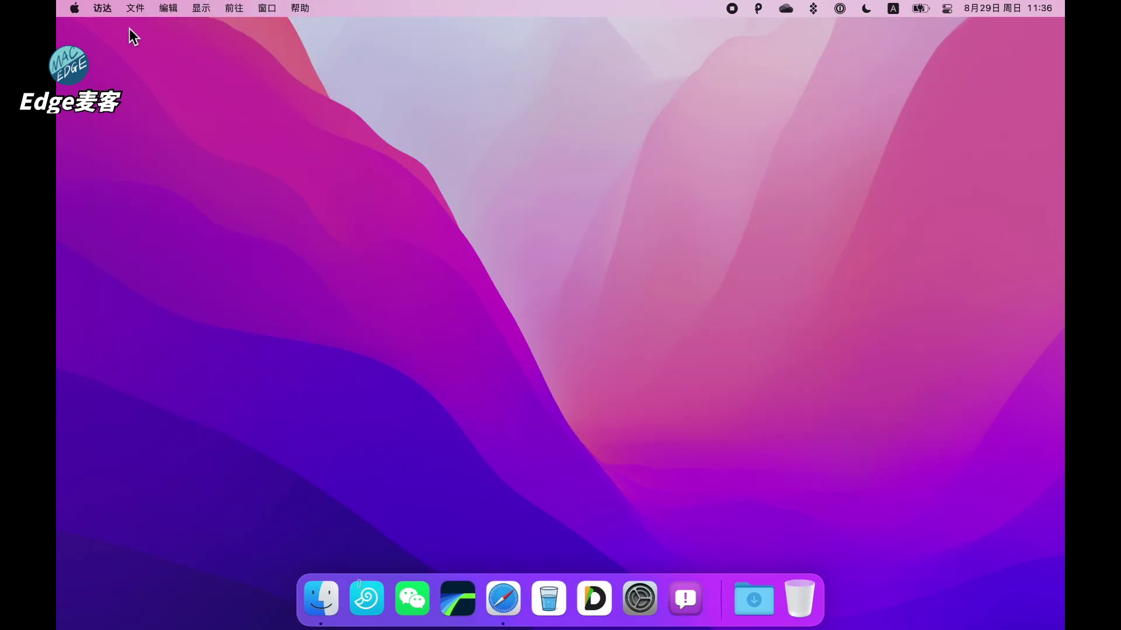